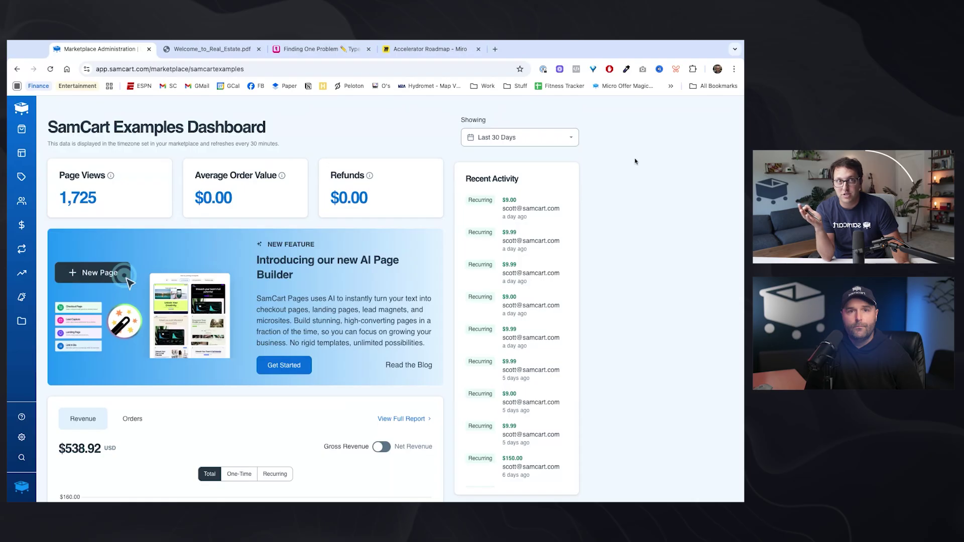
# Show the Pages list for makeproductsfast.com and the Create New page-type options
pyautogui.moveTo(45, 157)
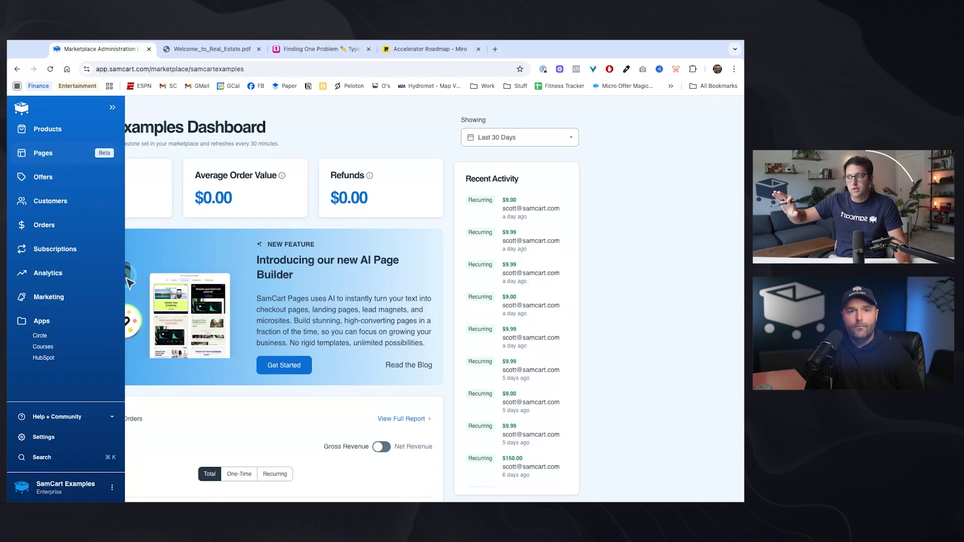
pyautogui.click(34, 156)
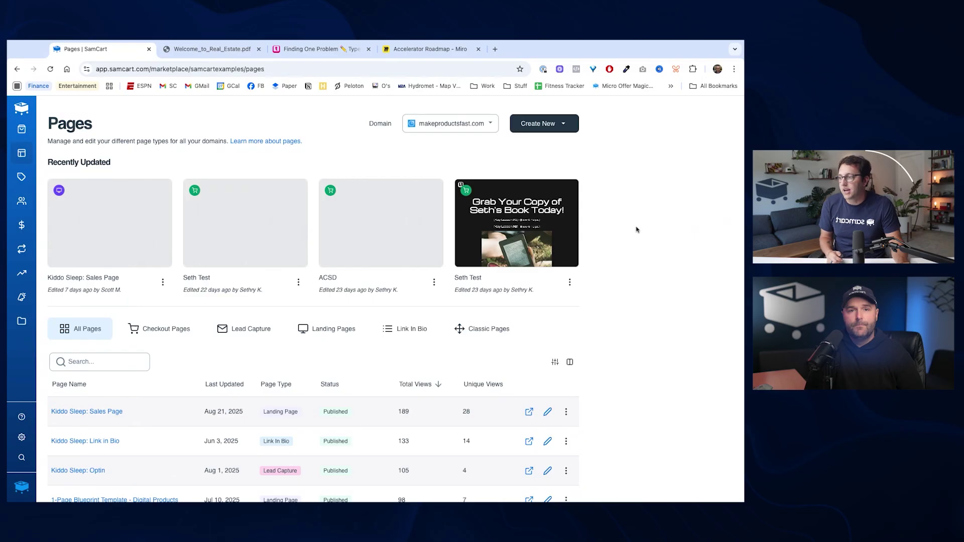
pyautogui.scroll(-3, 624, 252)
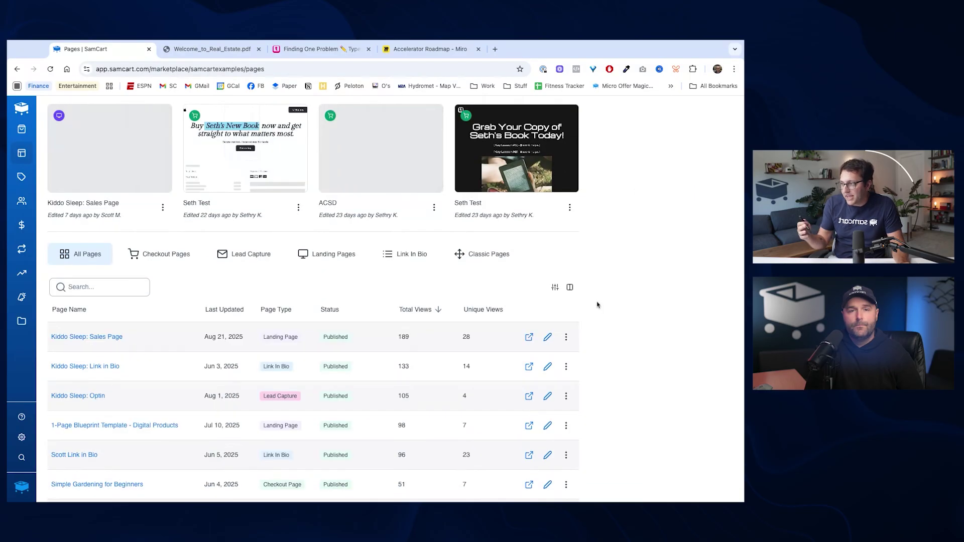
pyautogui.scroll(3, 597, 304)
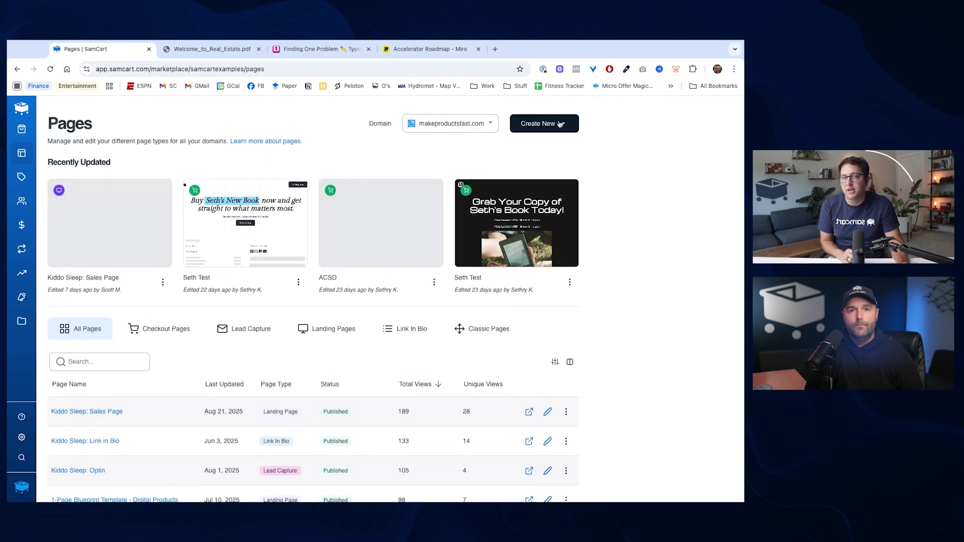
pyautogui.click(561, 124)
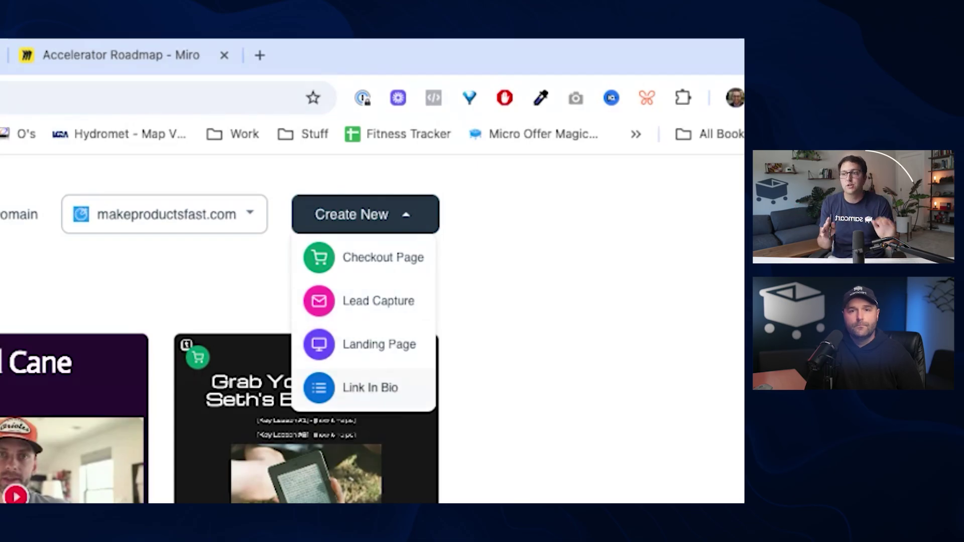
# Create a new Lead Capture page named 'Lead Capture Example'
pyautogui.click(397, 314)
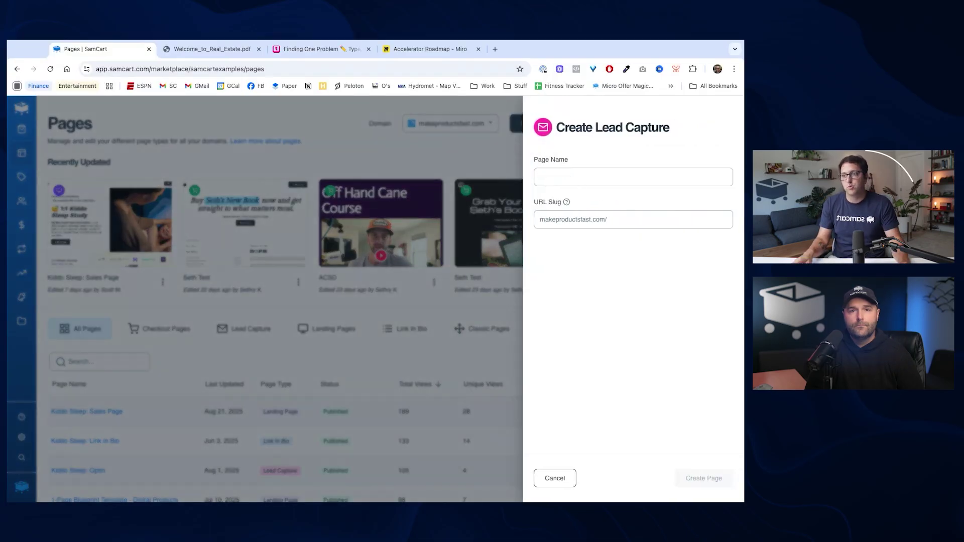
pyautogui.click(570, 179)
pyautogui.write('Lead E')
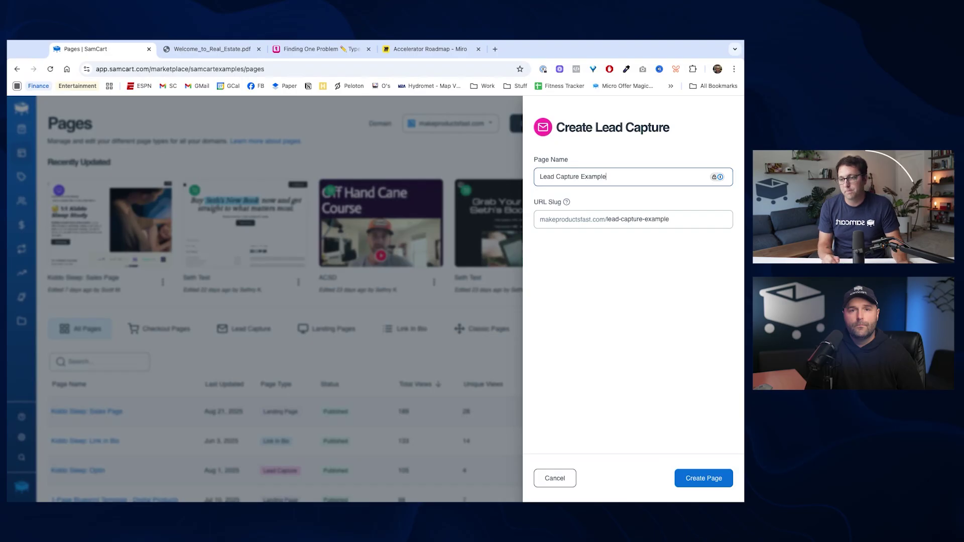
pyautogui.click(695, 477)
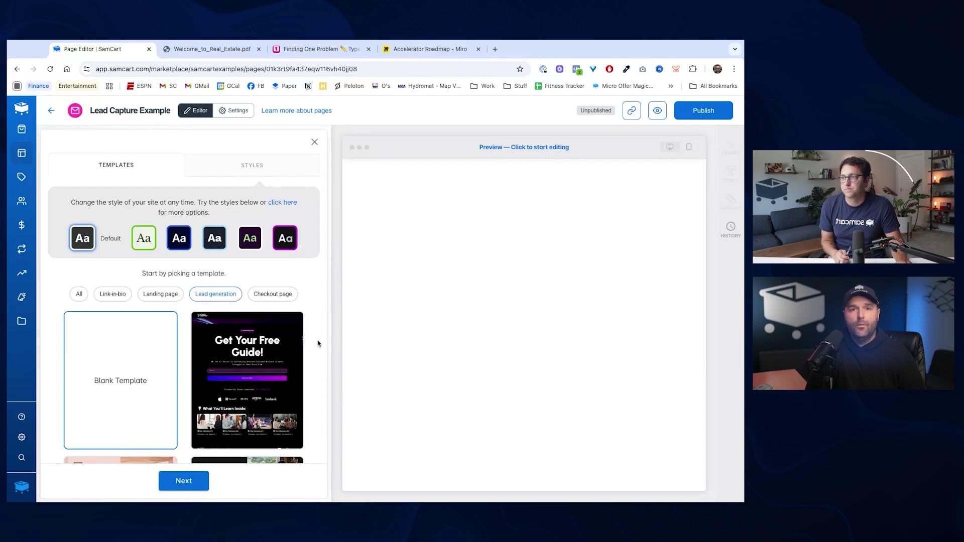
# Pick the Download Our Latest Report lead-generation template
pyautogui.scroll(-3, 316, 342)
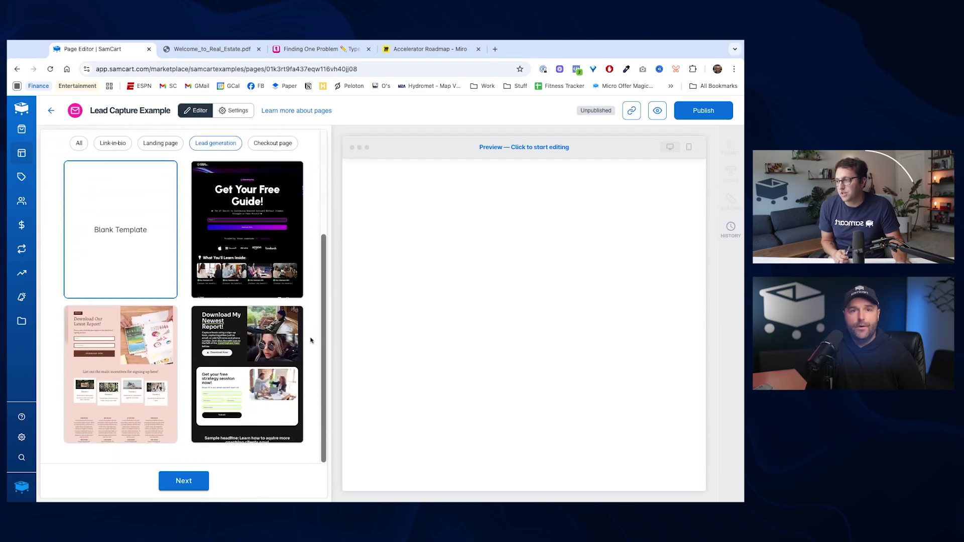
pyautogui.click(248, 344)
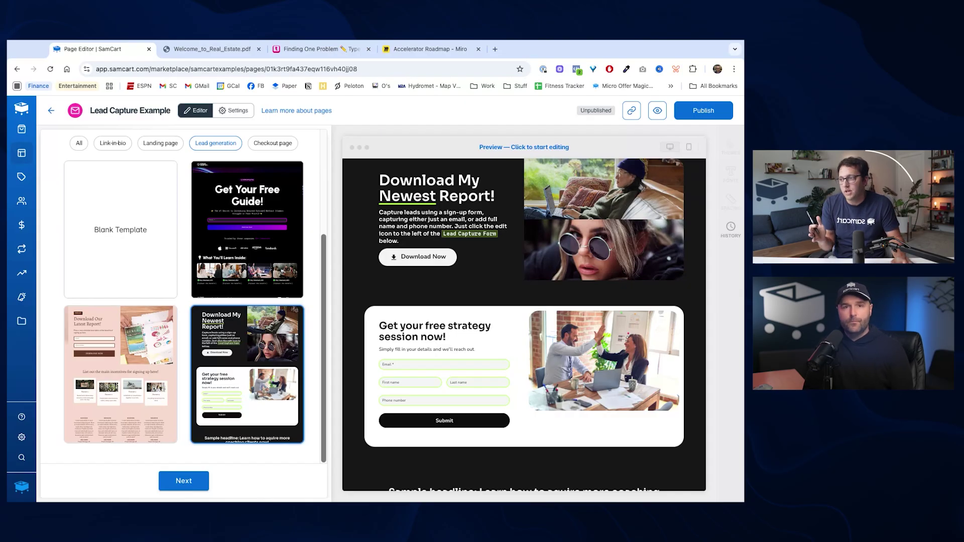
pyautogui.click(148, 342)
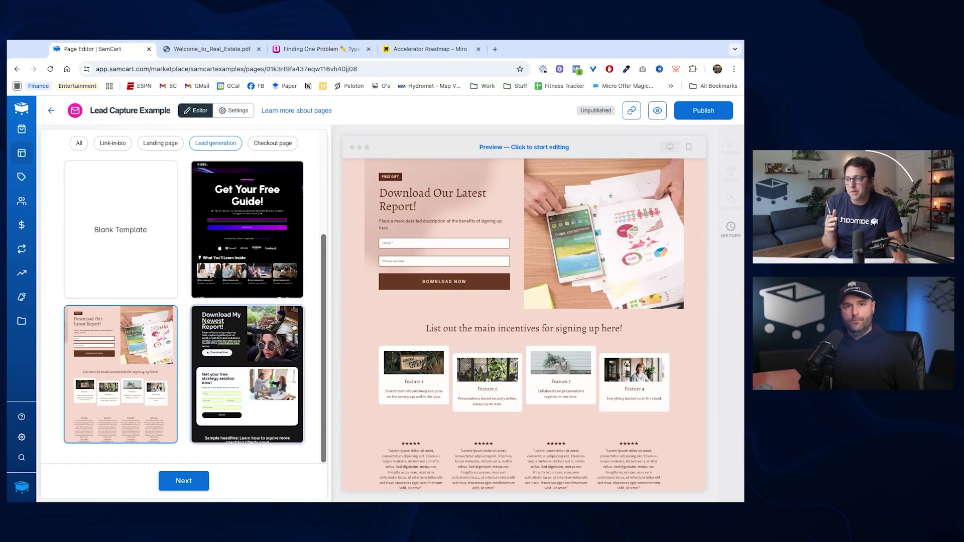
# Compare the style swatches and keep the light style with blue accents
pyautogui.scroll(-1, 375, 337)
pyautogui.scroll(-2, 375, 338)
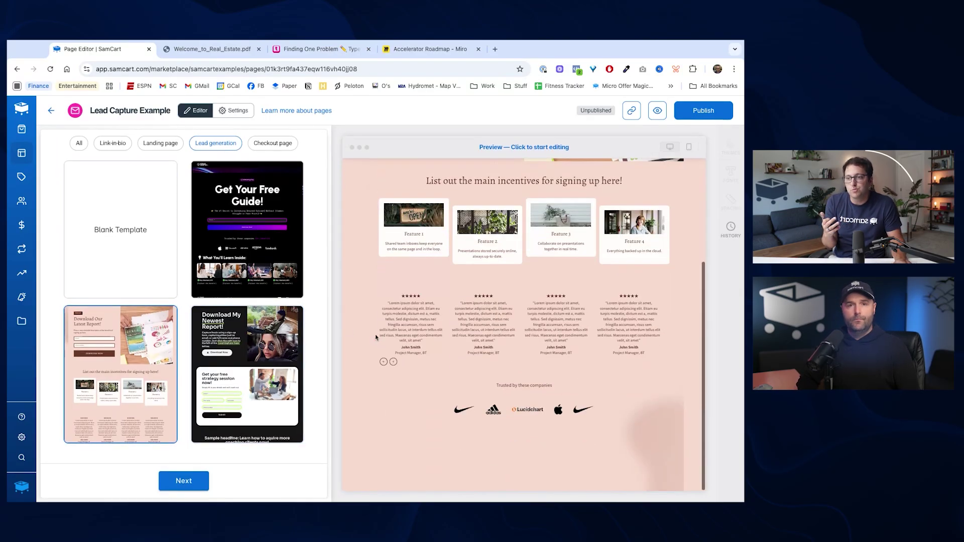
pyautogui.scroll(3, 209, 322)
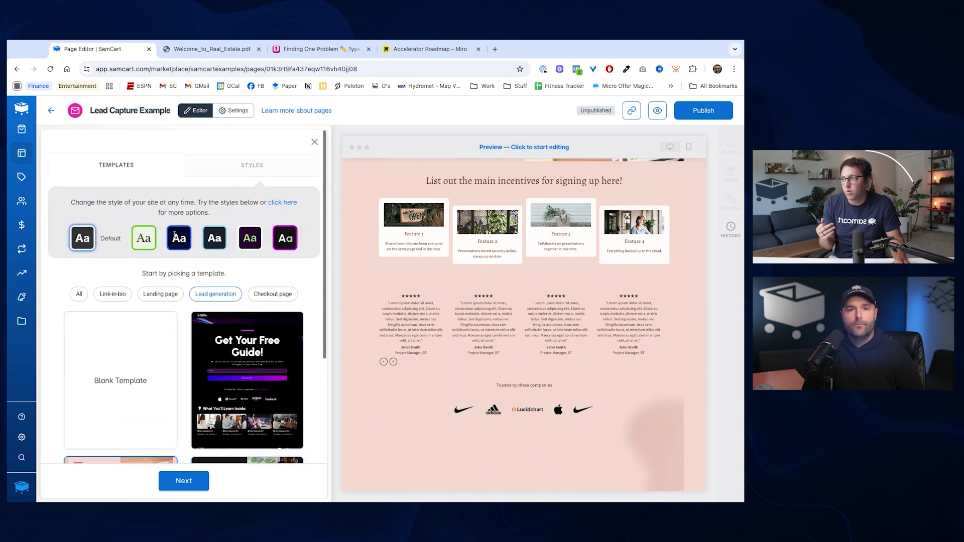
pyautogui.click(147, 245)
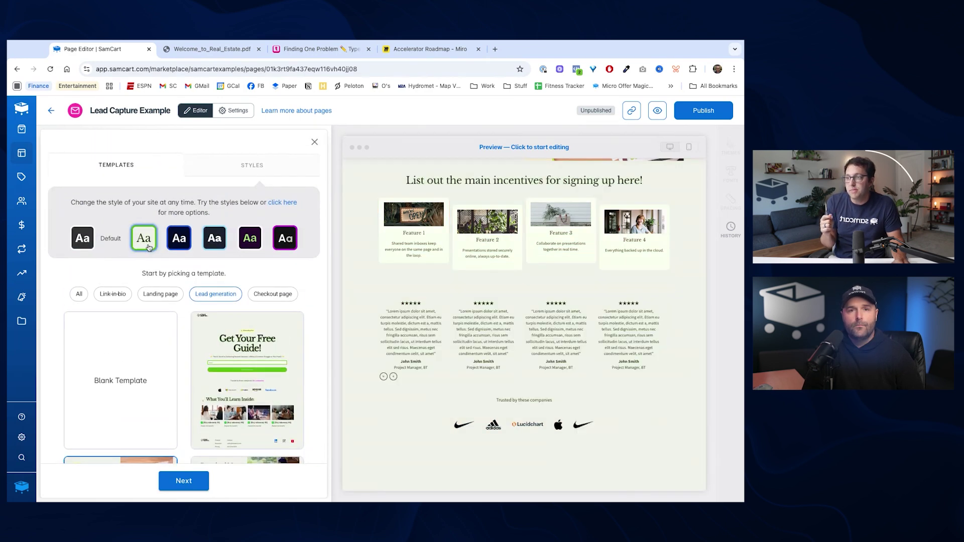
pyautogui.click(187, 245)
pyautogui.click(214, 245)
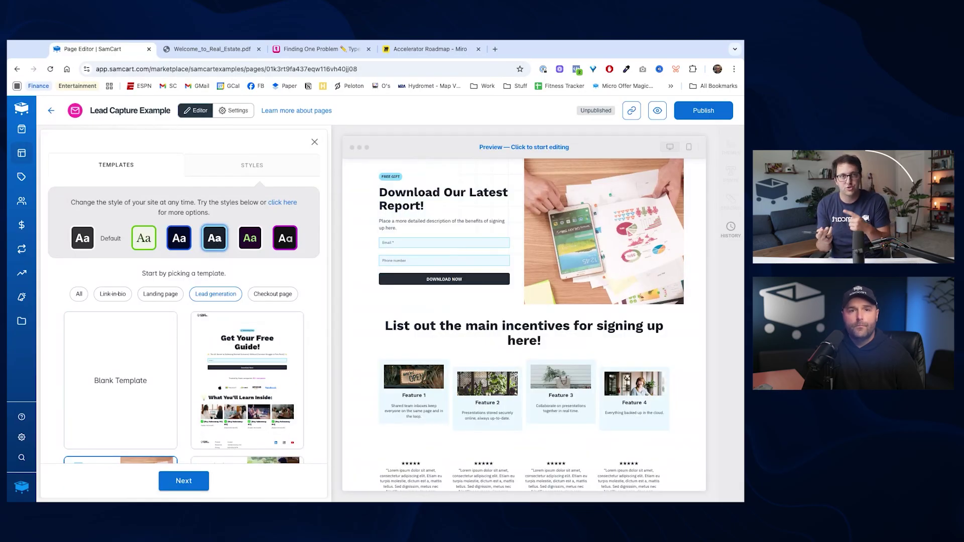
pyautogui.click(255, 244)
pyautogui.click(296, 243)
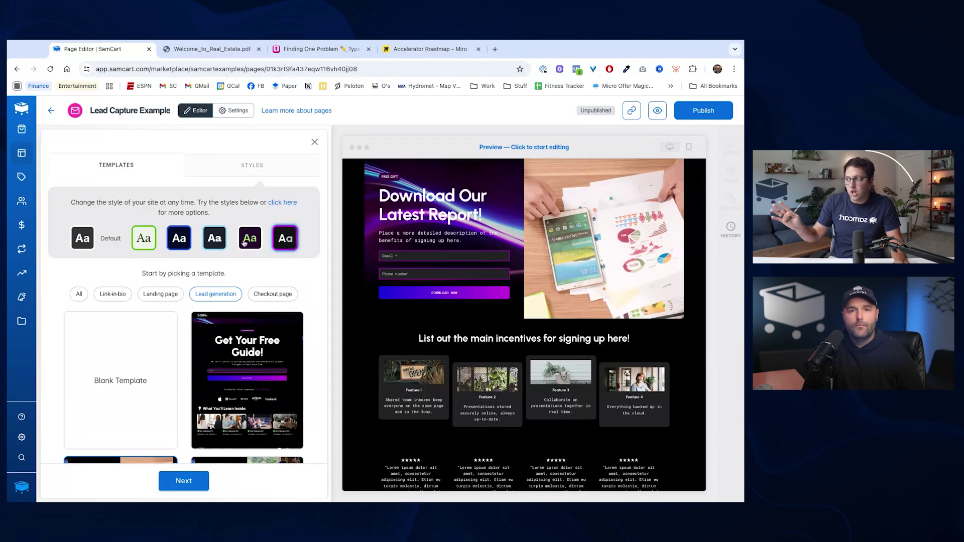
pyautogui.click(174, 243)
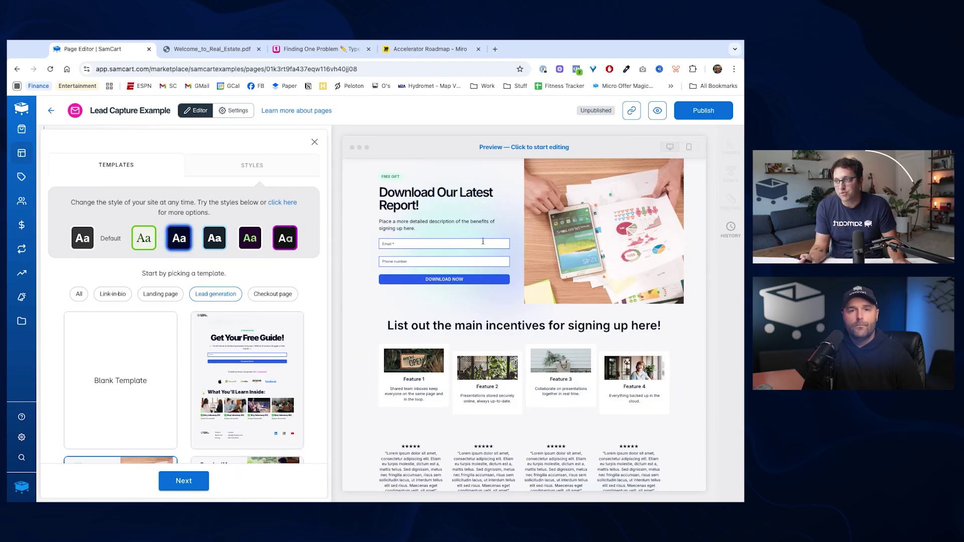
# Add an FAQs content section to the page
pyautogui.click(184, 481)
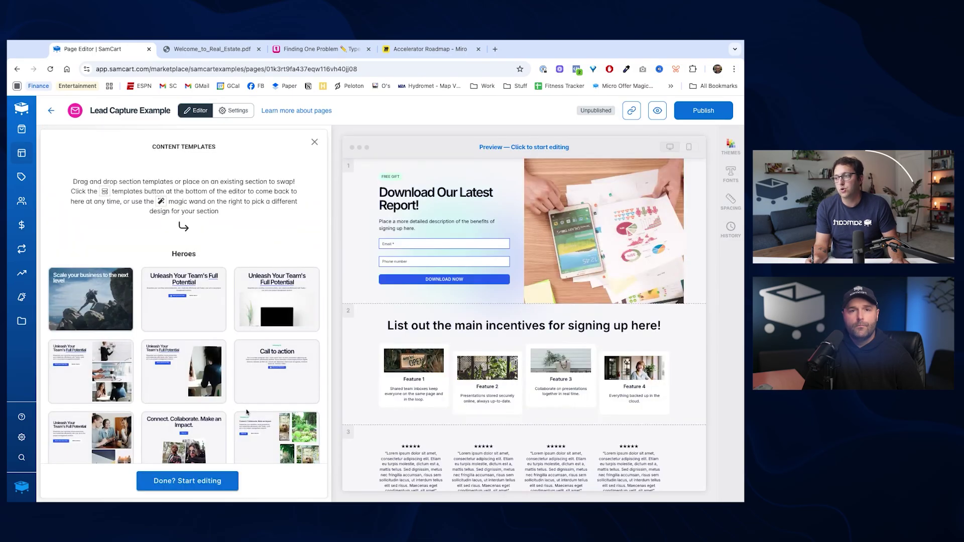
pyautogui.scroll(-4, 243, 391)
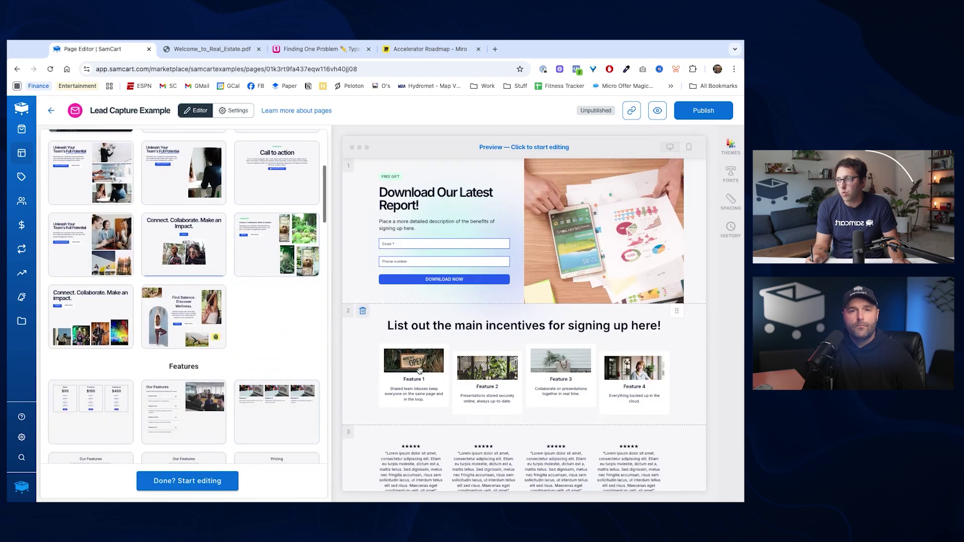
pyautogui.scroll(-3, 420, 371)
pyautogui.scroll(-3, 269, 349)
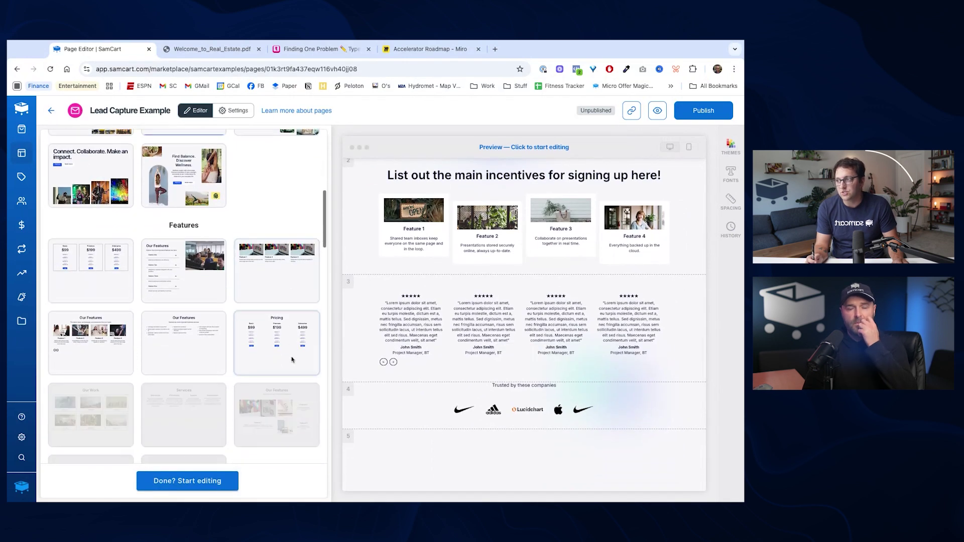
pyautogui.scroll(-1, 216, 306)
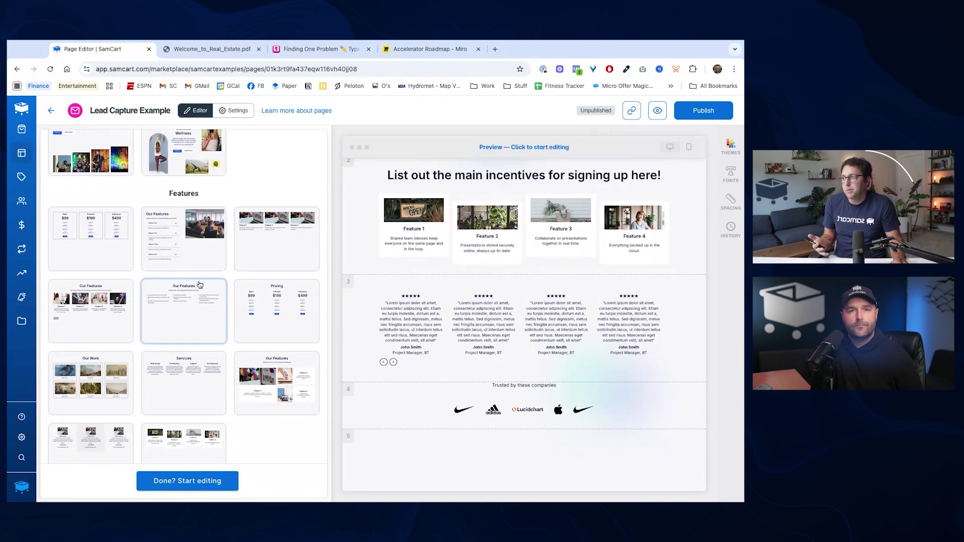
pyautogui.scroll(-3, 200, 283)
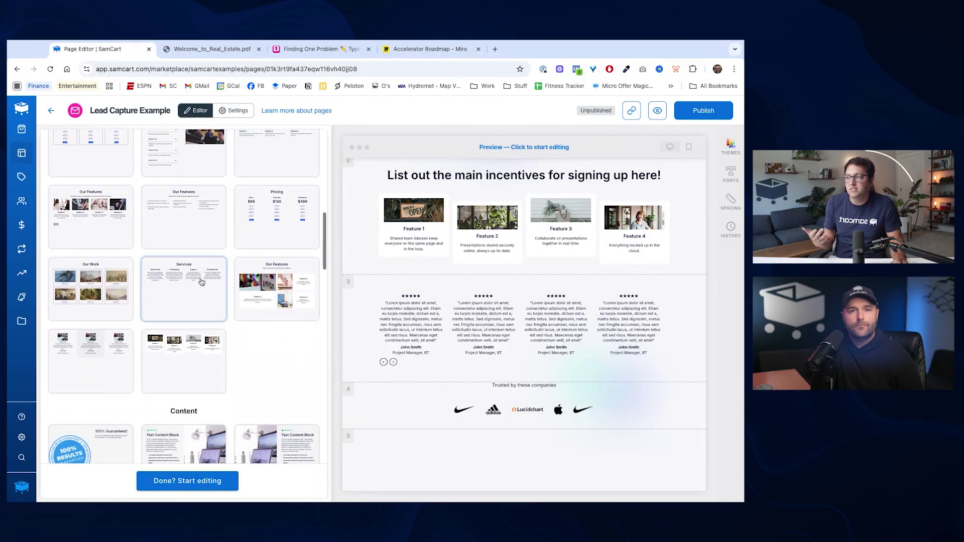
pyautogui.scroll(-3, 200, 282)
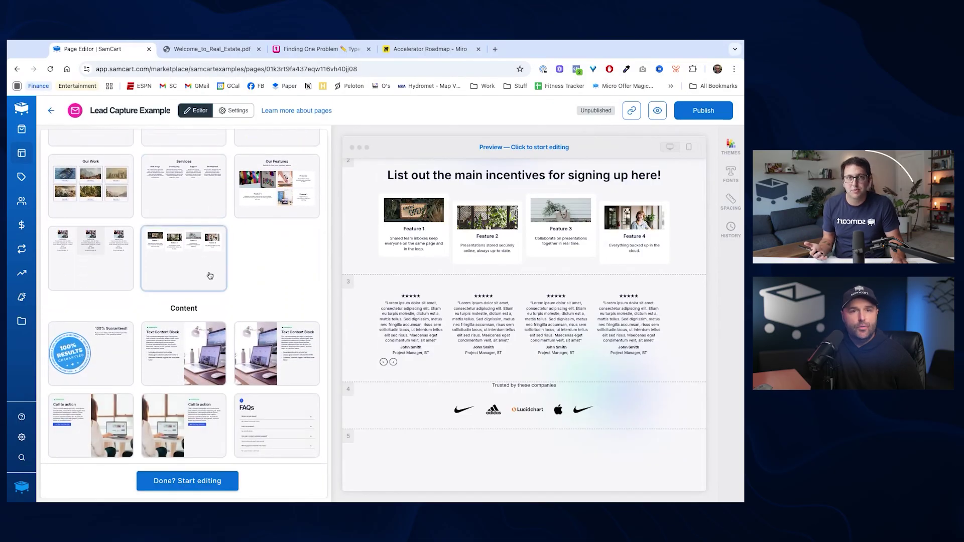
pyautogui.scroll(-5, 211, 276)
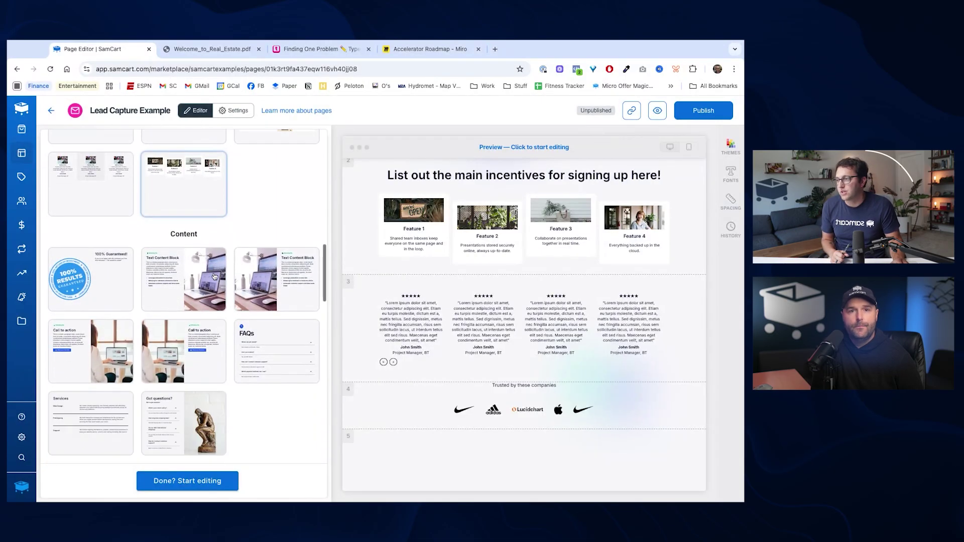
pyautogui.click(259, 262)
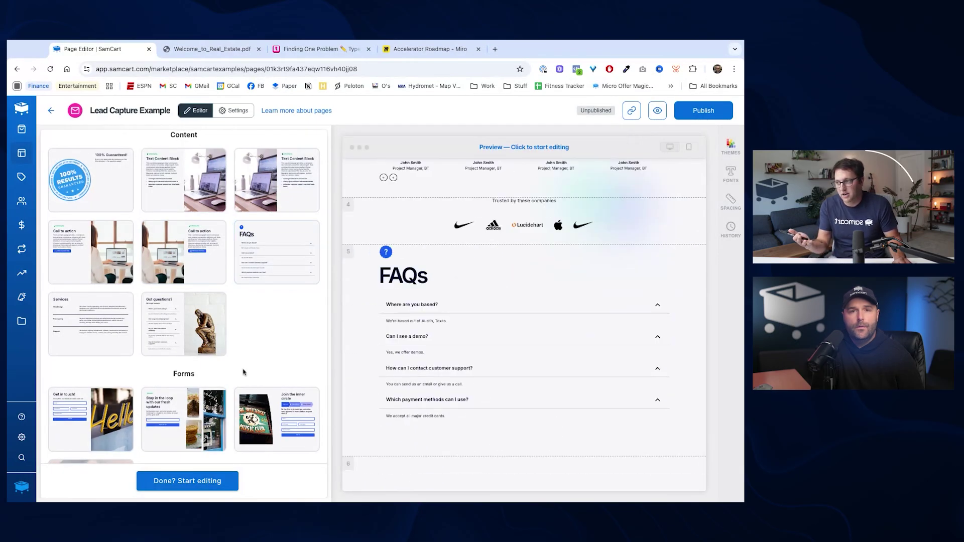
# Place a footer section below the FAQs
pyautogui.scroll(-8, 239, 360)
pyautogui.scroll(-10, 239, 362)
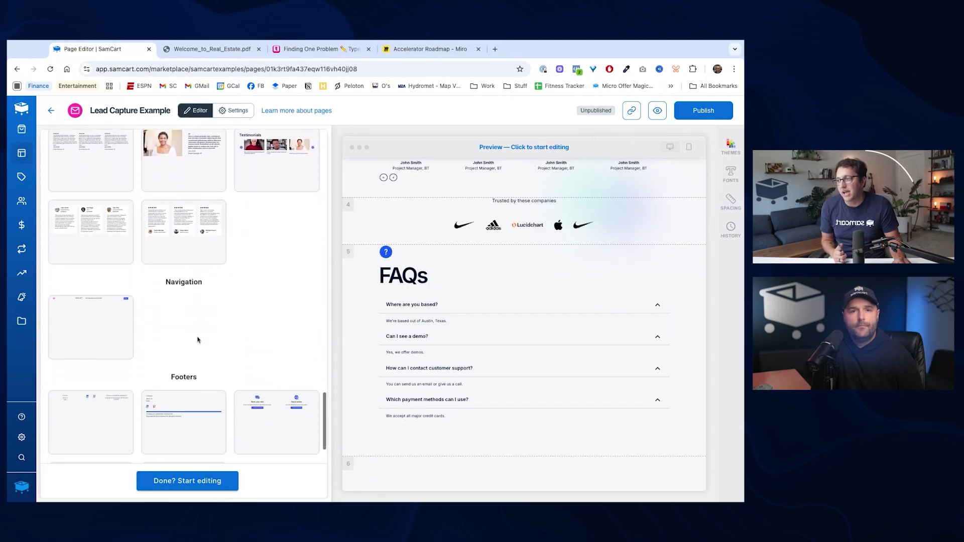
pyautogui.scroll(-3, 198, 340)
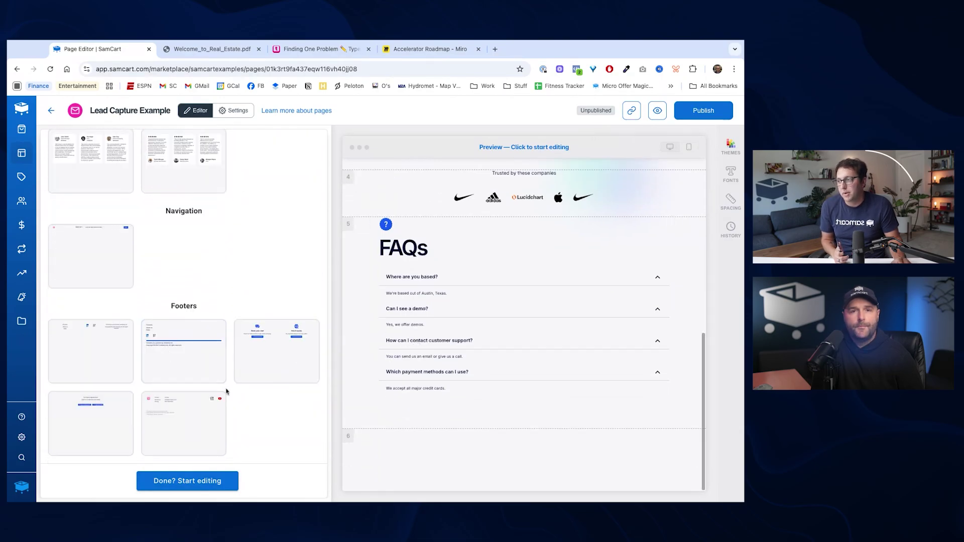
pyautogui.moveTo(194, 396); pyautogui.dragTo(463, 445)
# Delete the incentives features section (section 2)
pyautogui.scroll(5, 510, 402)
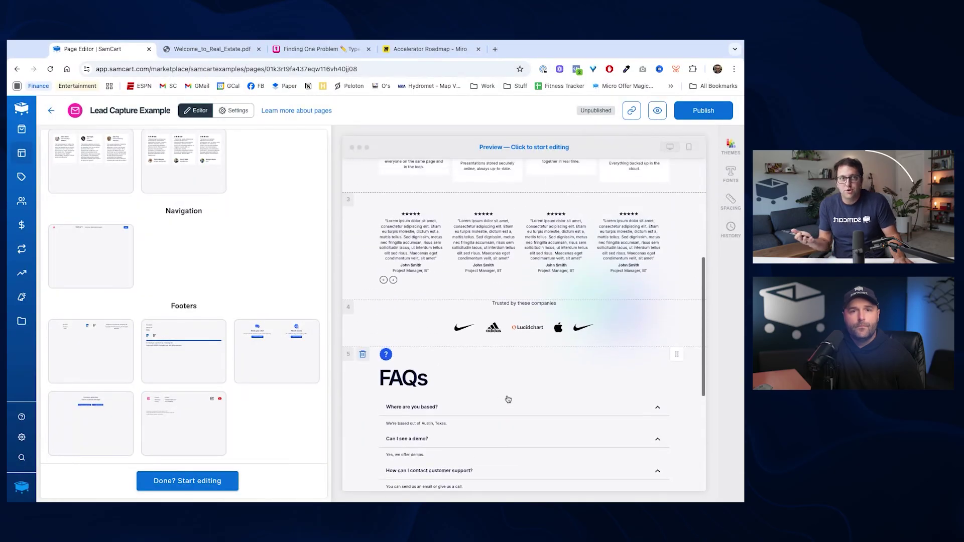
pyautogui.scroll(5, 508, 399)
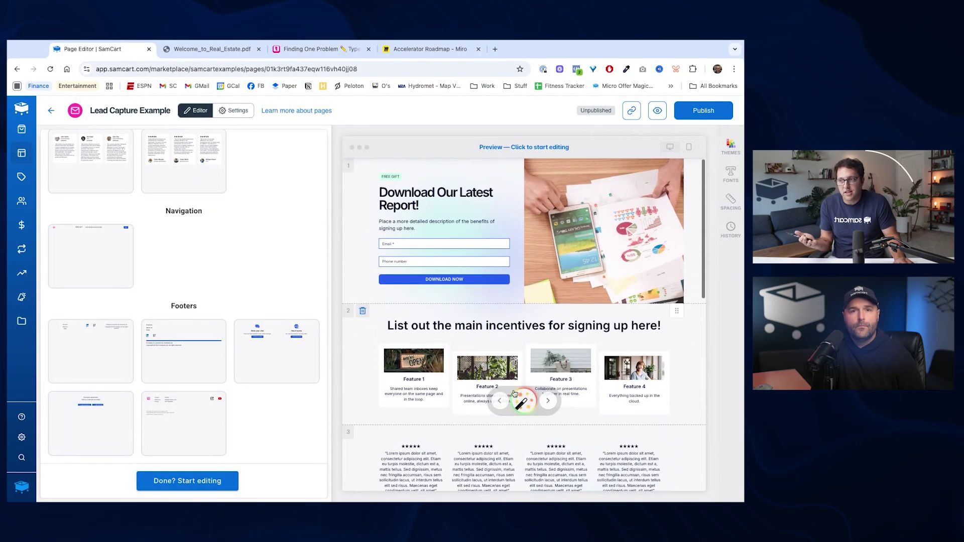
pyautogui.click(362, 312)
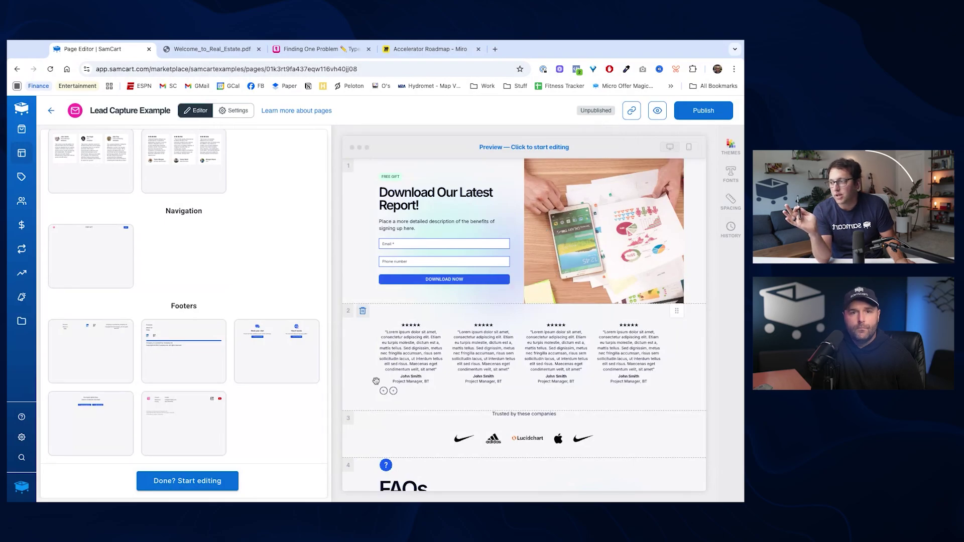
# Finish arranging sections and move on to editing the page content
pyautogui.click(208, 479)
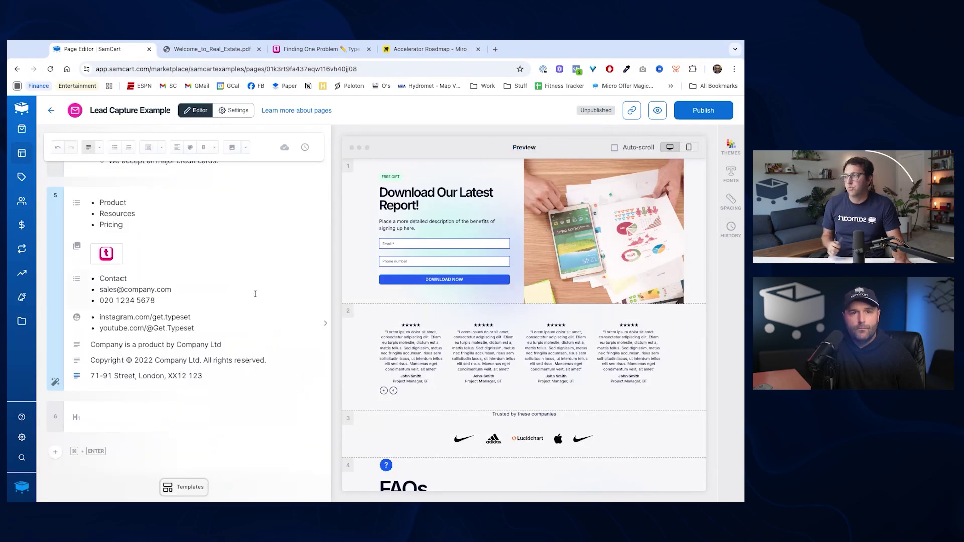
pyautogui.scroll(20, 255, 294)
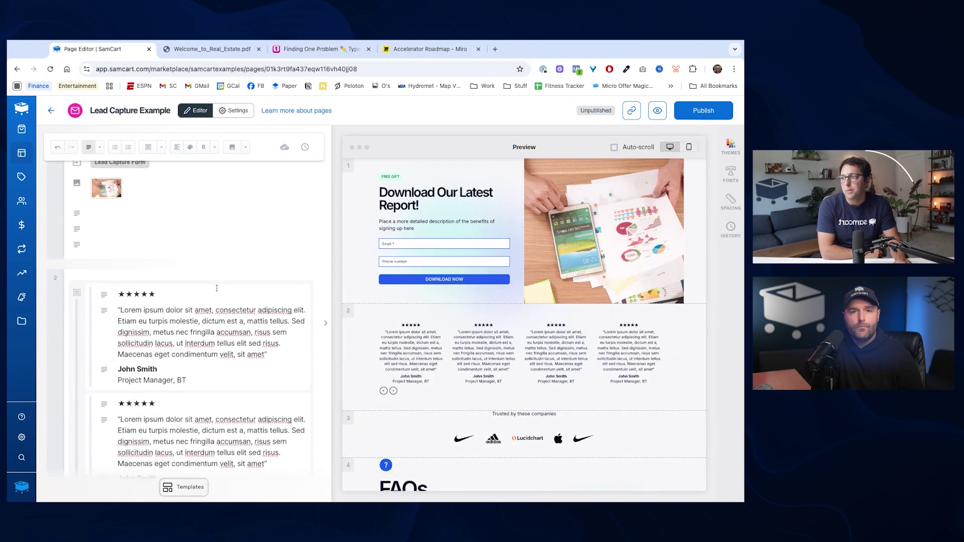
pyautogui.scroll(2, 217, 287)
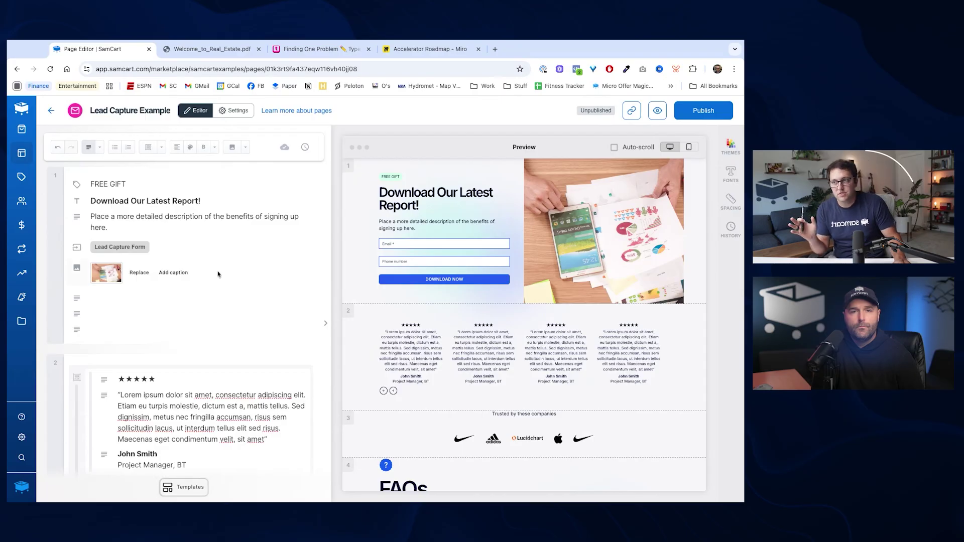
pyautogui.moveTo(562, 224)
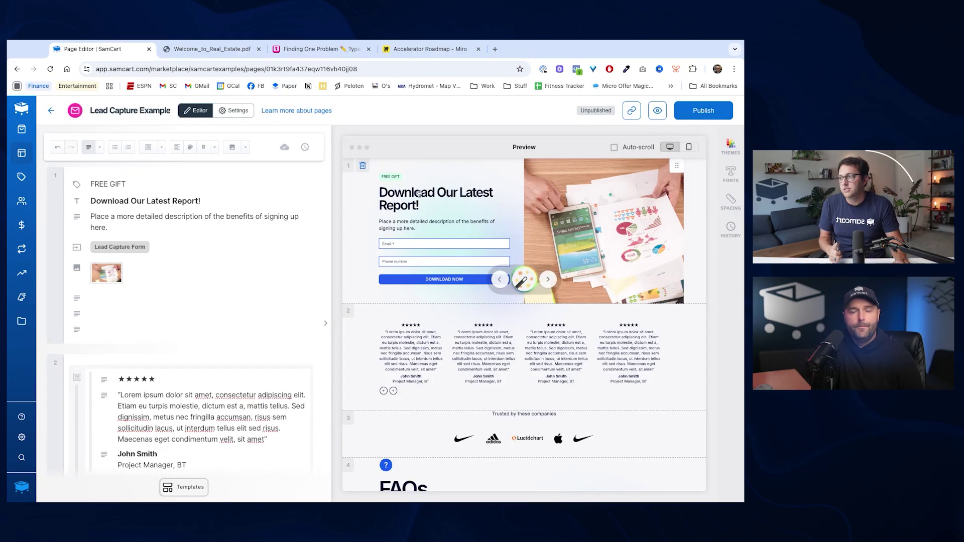
pyautogui.moveTo(404, 195)
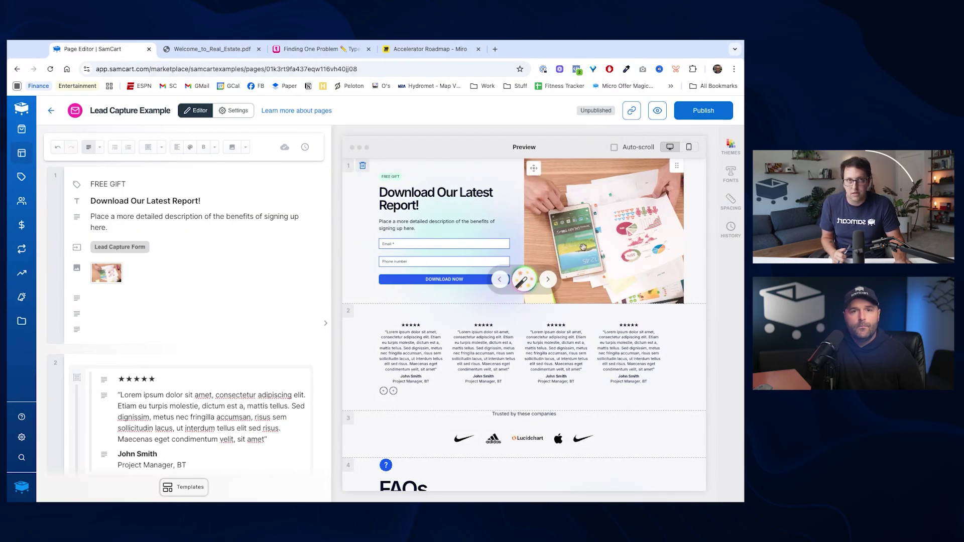
# Add a new line below the hero image and type /imag to insert an image
pyautogui.click(105, 276)
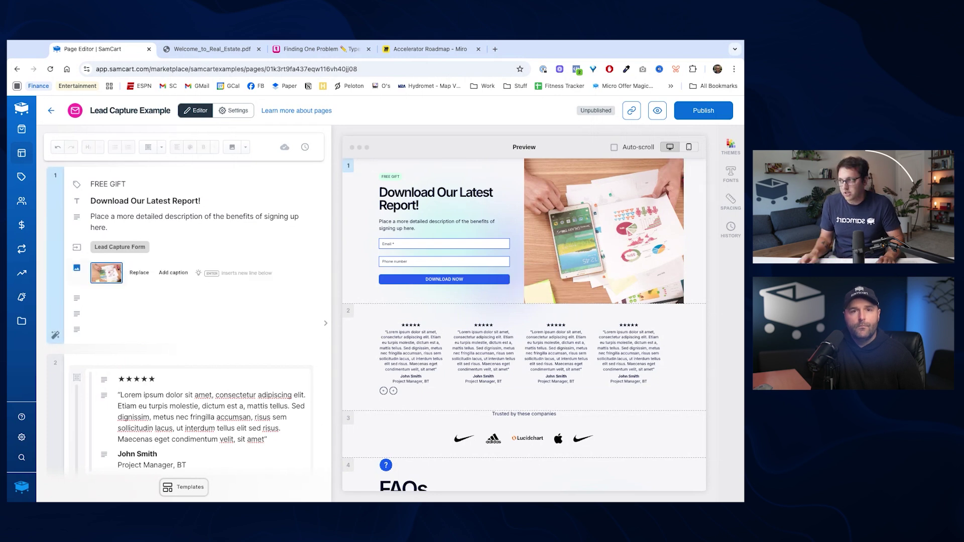
pyautogui.press('Return')
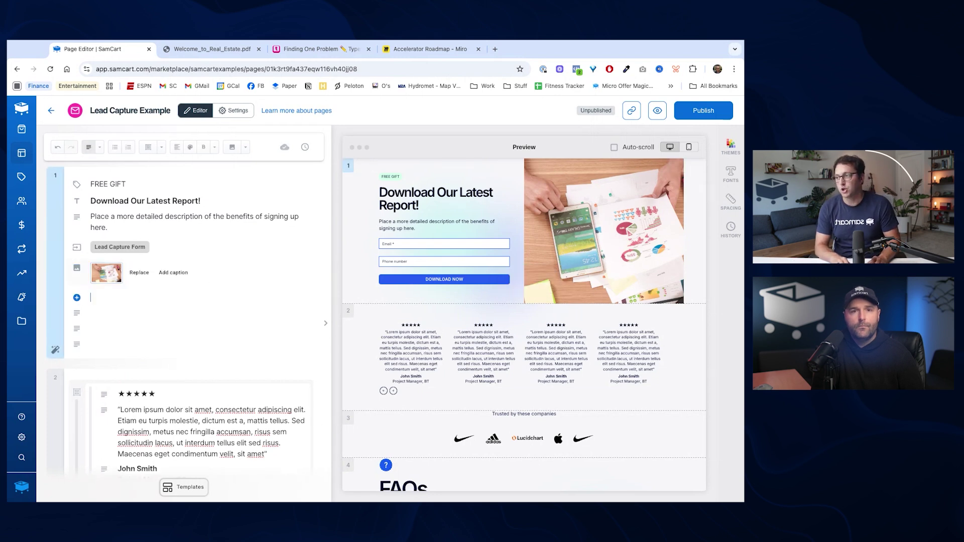
pyautogui.write('/im')
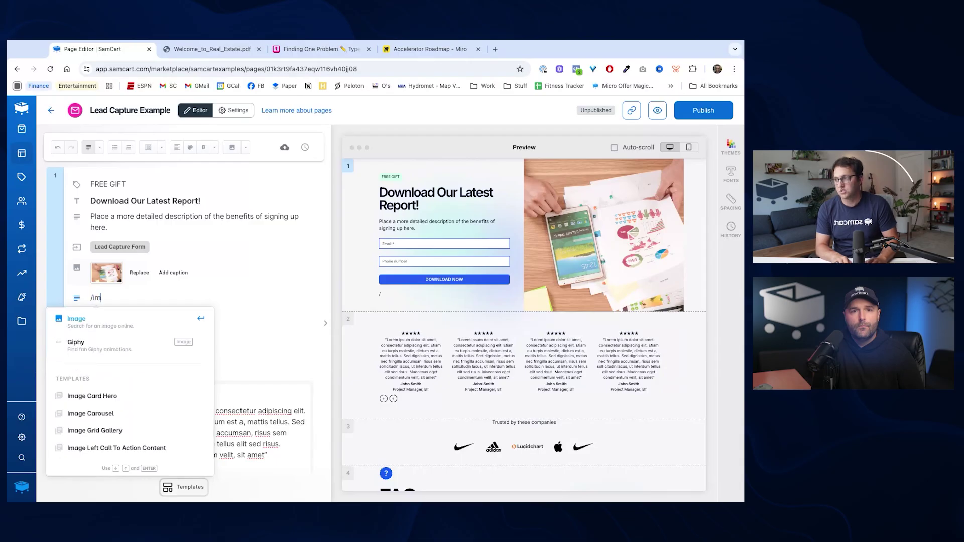
pyautogui.write('ag')
# Insert the Getty Images photo of a woman writing, found by searching 'report'
pyautogui.click(101, 324)
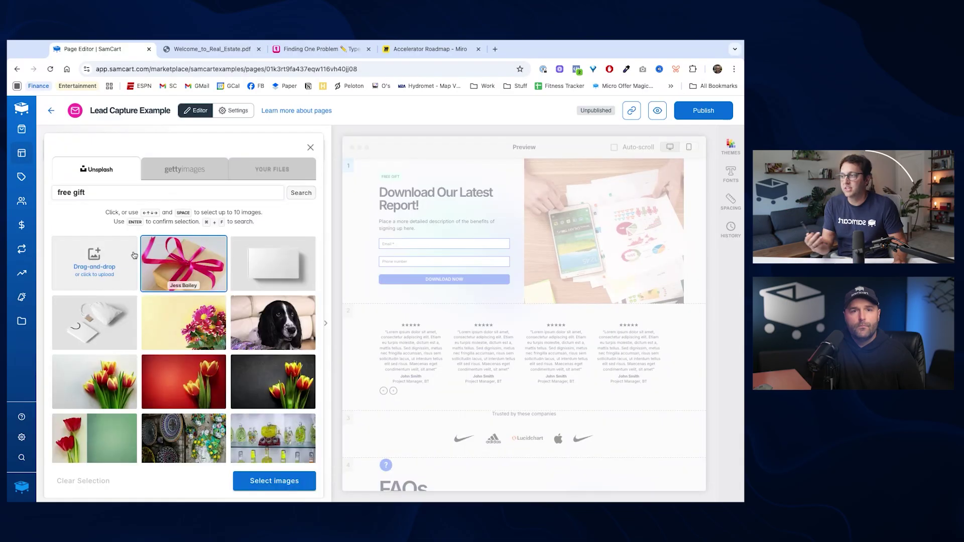
pyautogui.click(171, 173)
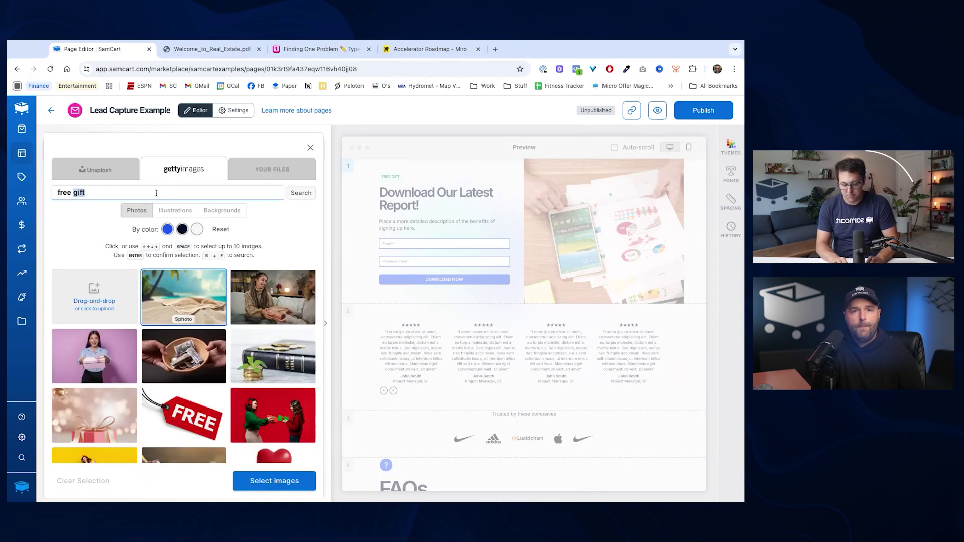
pyautogui.write('report')
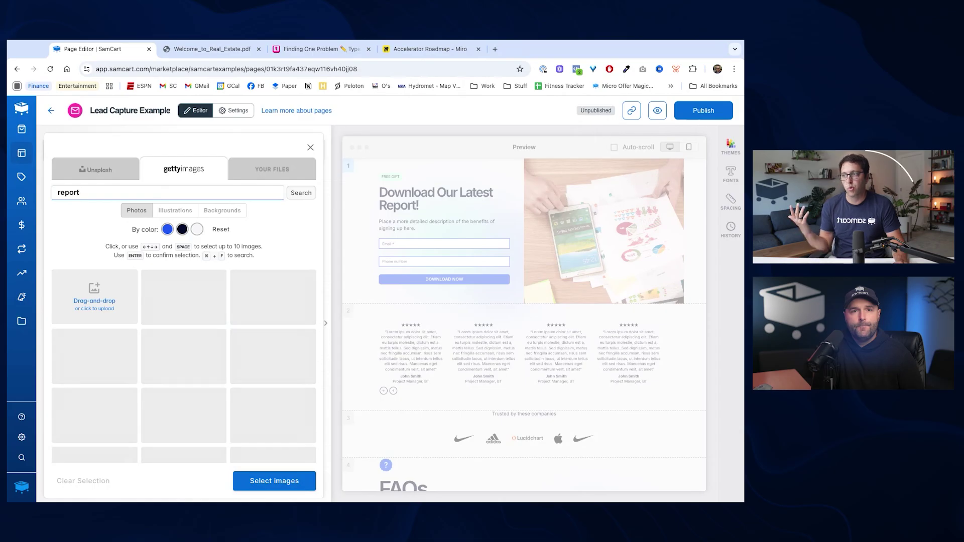
pyautogui.scroll(-5, 286, 304)
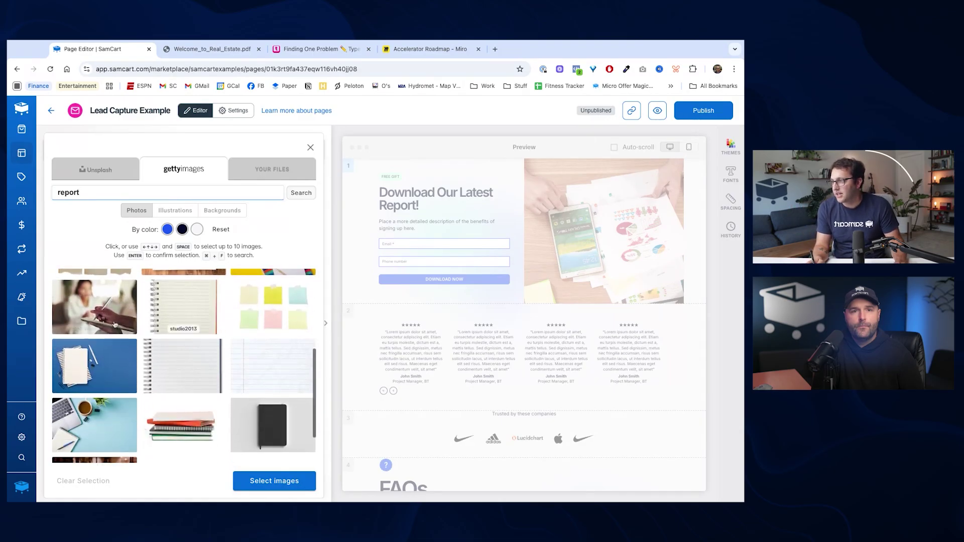
pyautogui.click(68, 328)
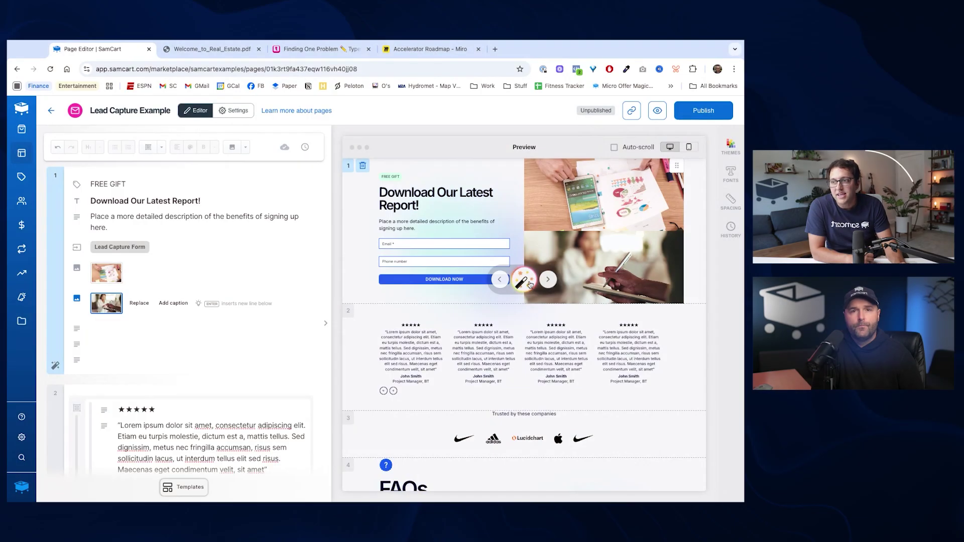
# Preview several image-left and text-left layout suggestions for the hero section
pyautogui.click(528, 283)
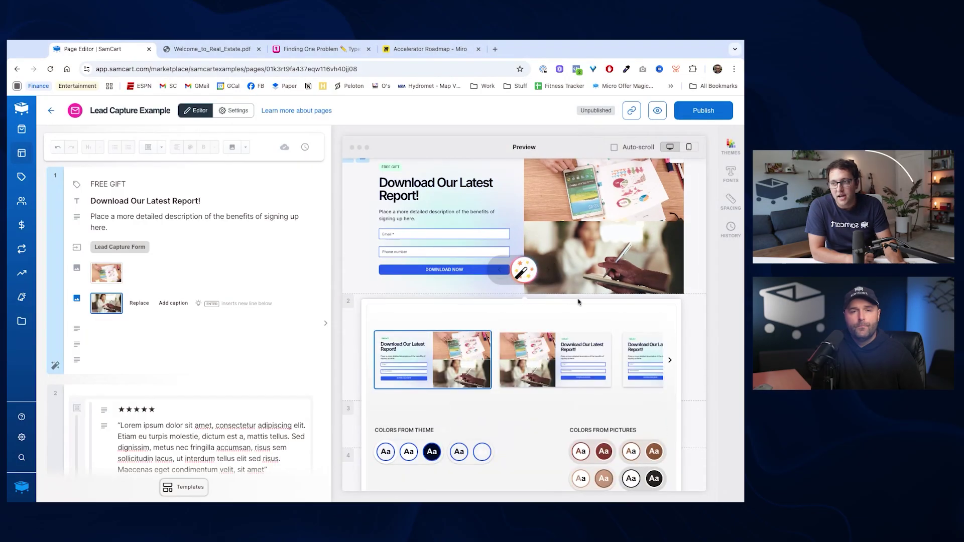
pyautogui.click(582, 360)
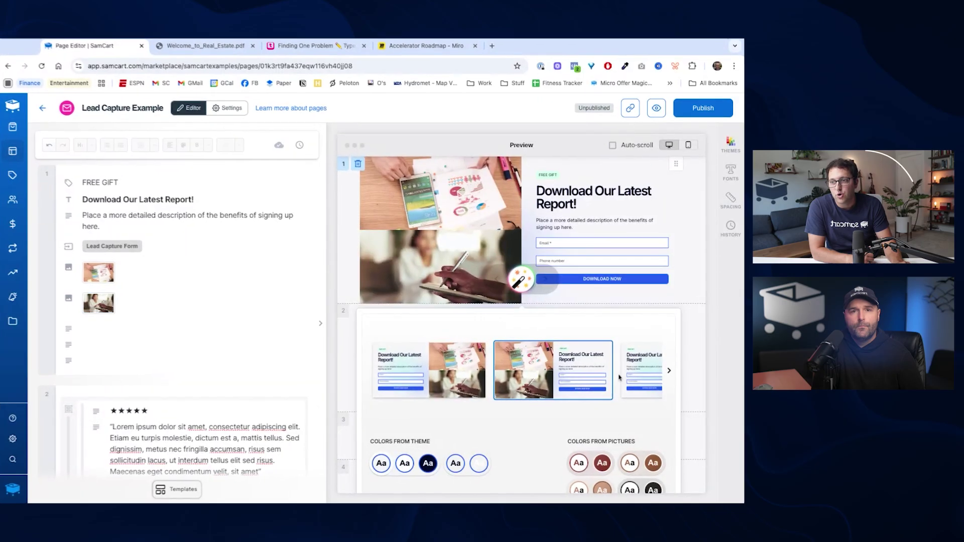
pyautogui.click(623, 378)
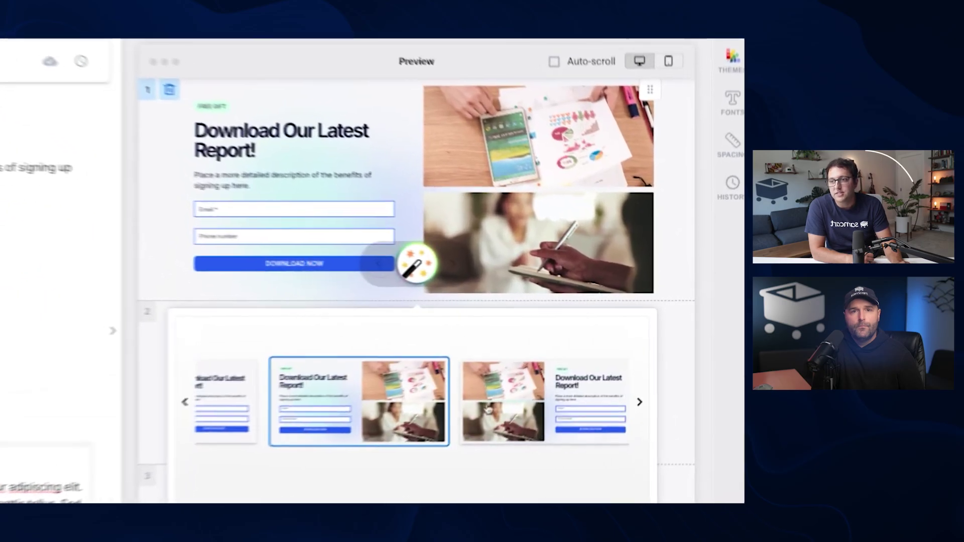
pyautogui.click(639, 401)
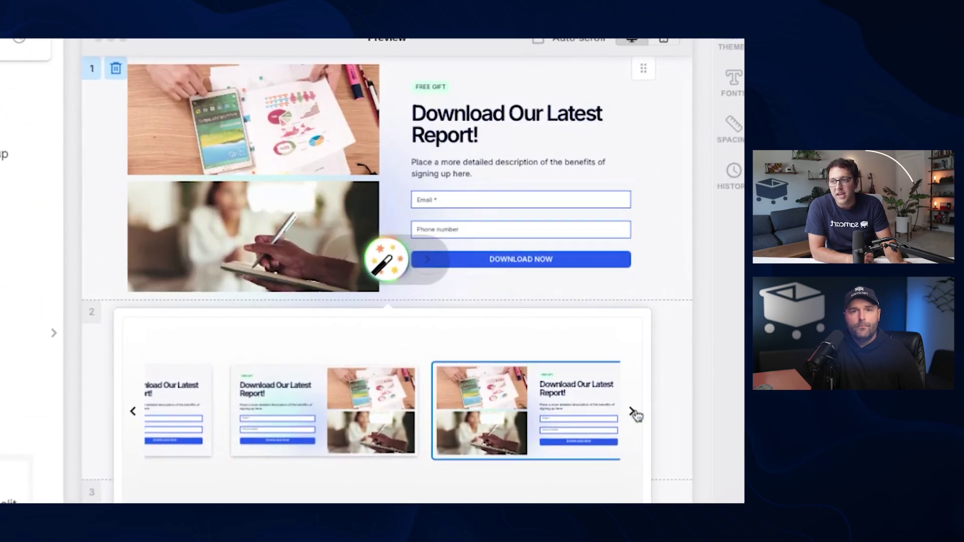
pyautogui.click(502, 417)
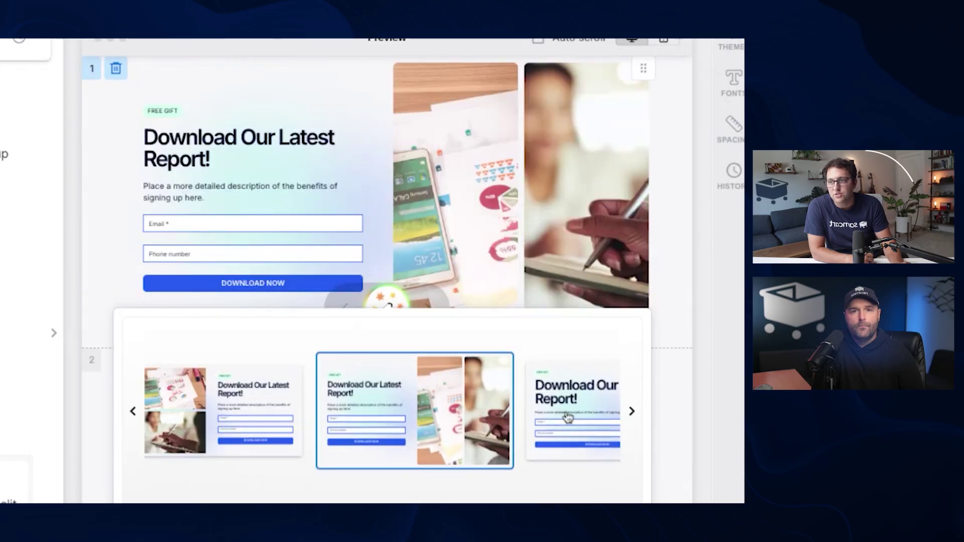
pyautogui.click(571, 416)
pyautogui.click(632, 417)
pyautogui.click(492, 426)
pyautogui.click(630, 416)
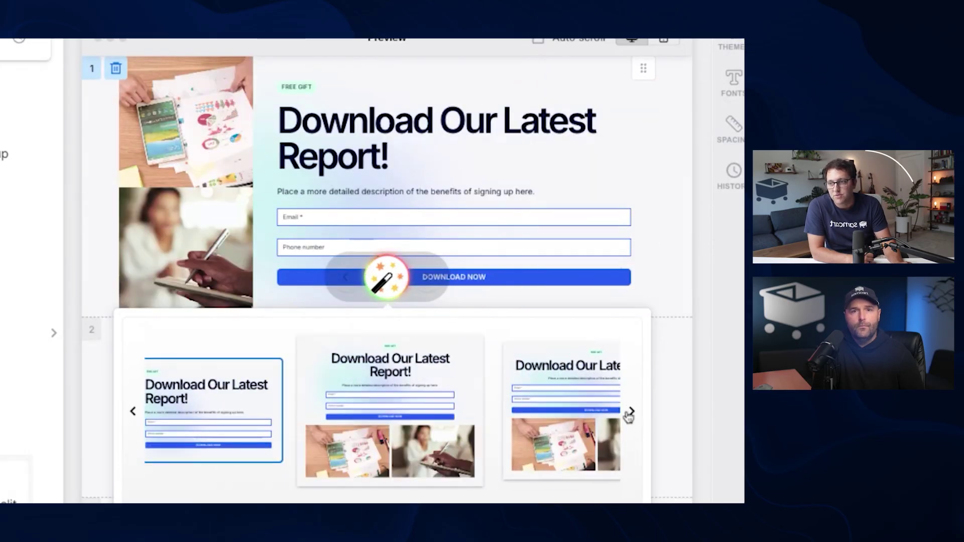
# Try dark-red and light colour schemes, then apply the layered text-left layout
pyautogui.scroll(-3, 343, 426)
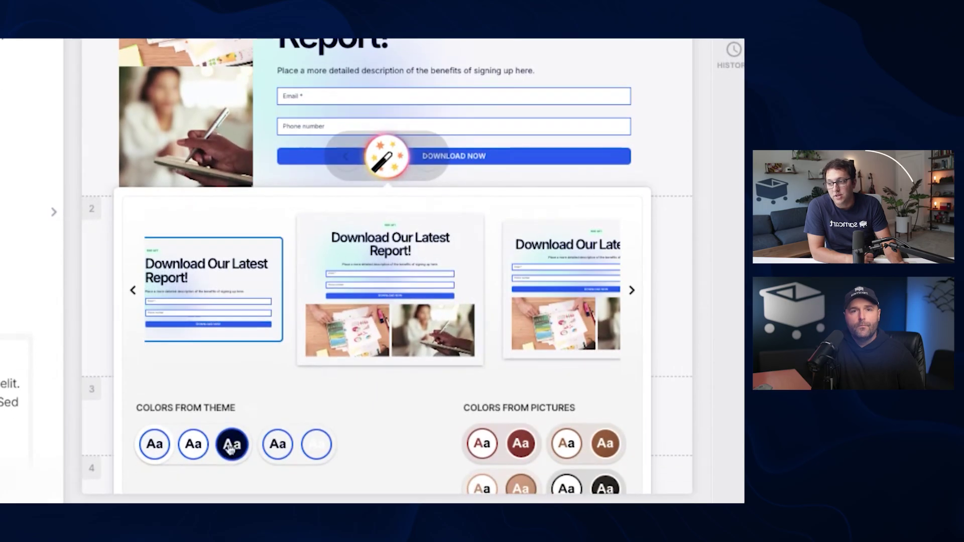
pyautogui.click(521, 443)
pyautogui.click(288, 445)
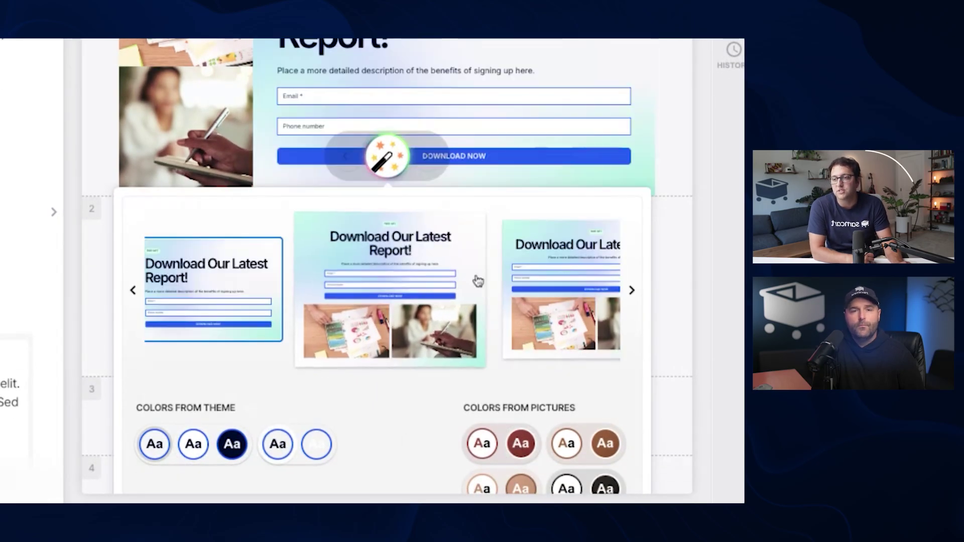
pyautogui.click(630, 290)
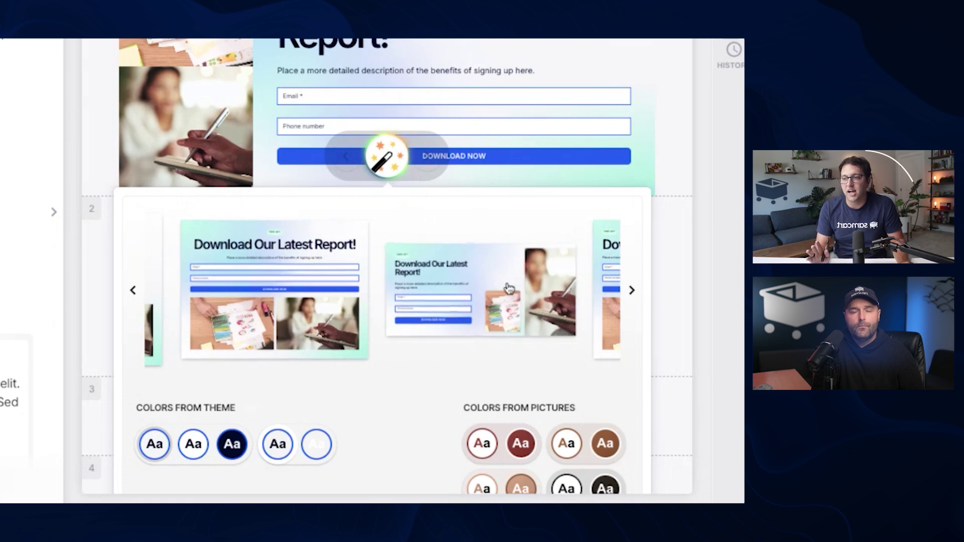
pyautogui.click(507, 288)
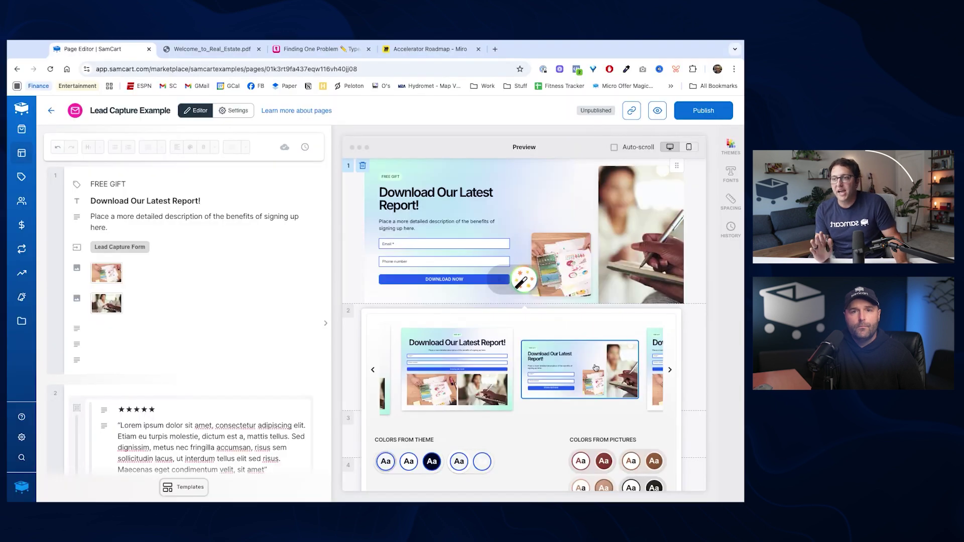
# Preview the Pulse Wave Green and Persona Pro Purple themes, then apply Black & Yellow
pyautogui.click(530, 282)
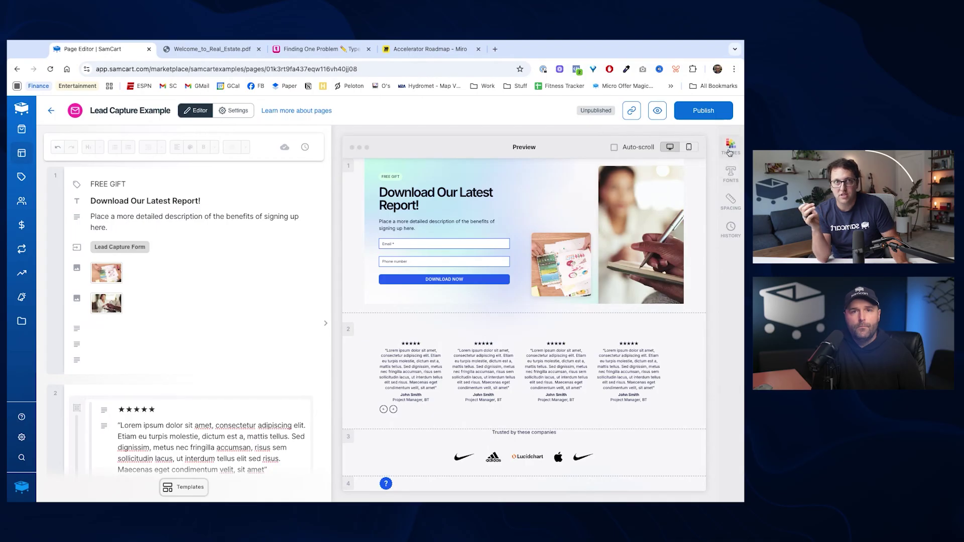
pyautogui.click(729, 147)
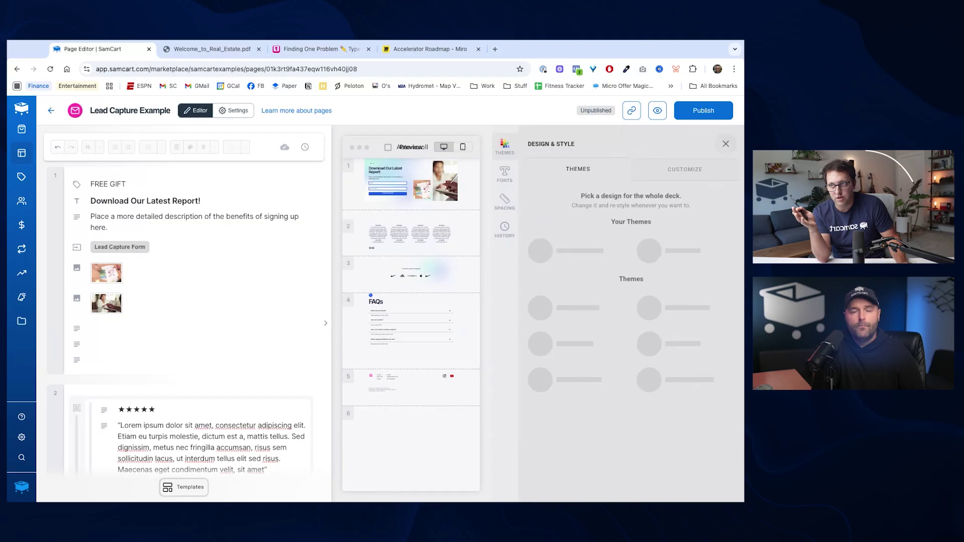
pyautogui.scroll(-8, 641, 300)
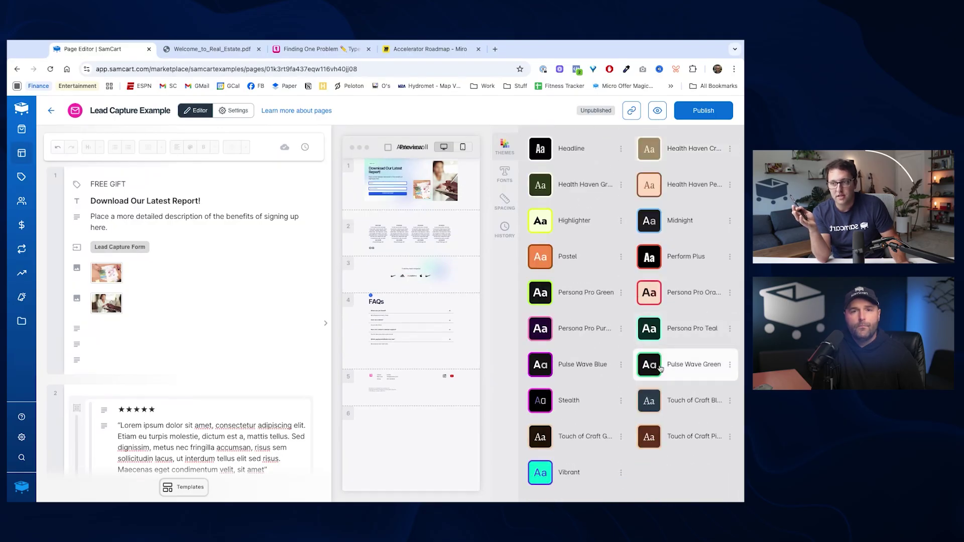
pyautogui.click(660, 369)
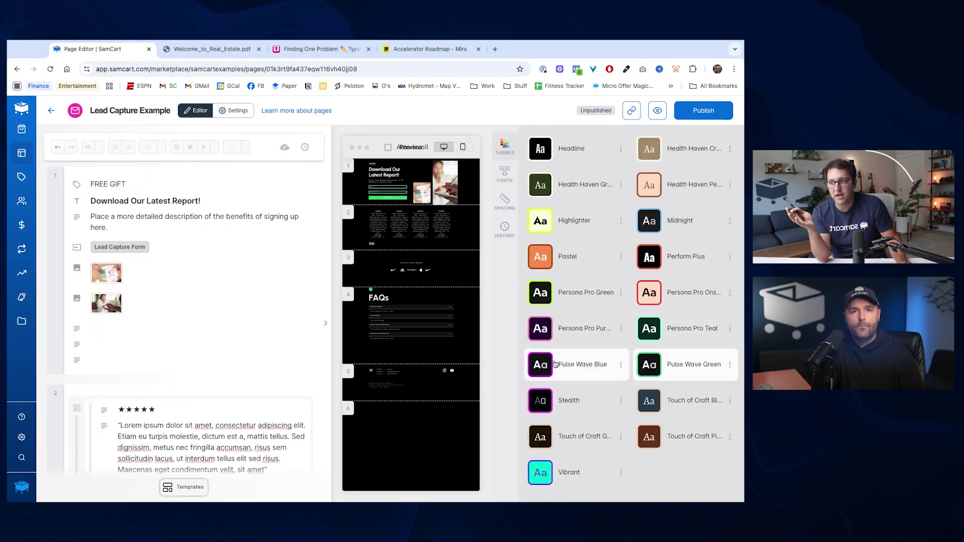
pyautogui.click(546, 330)
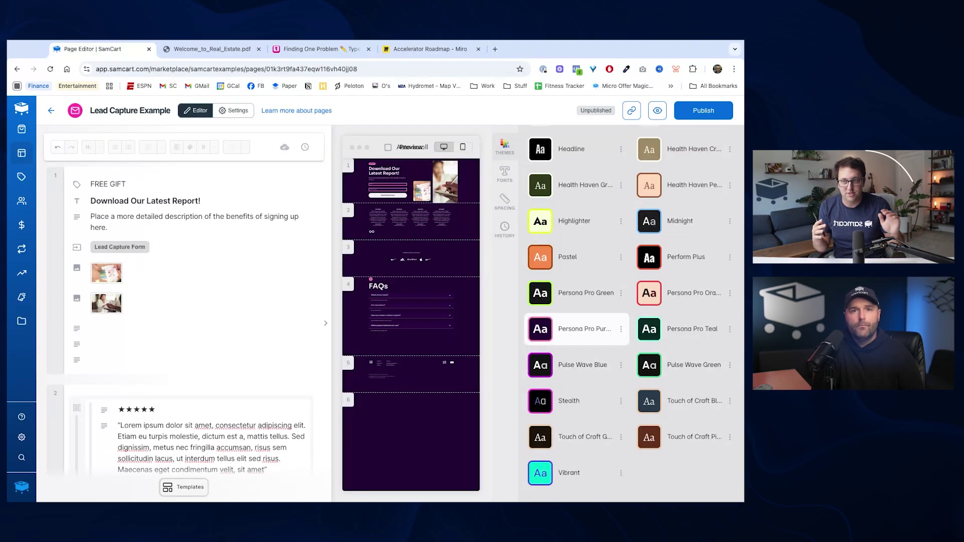
pyautogui.scroll(10, 577, 281)
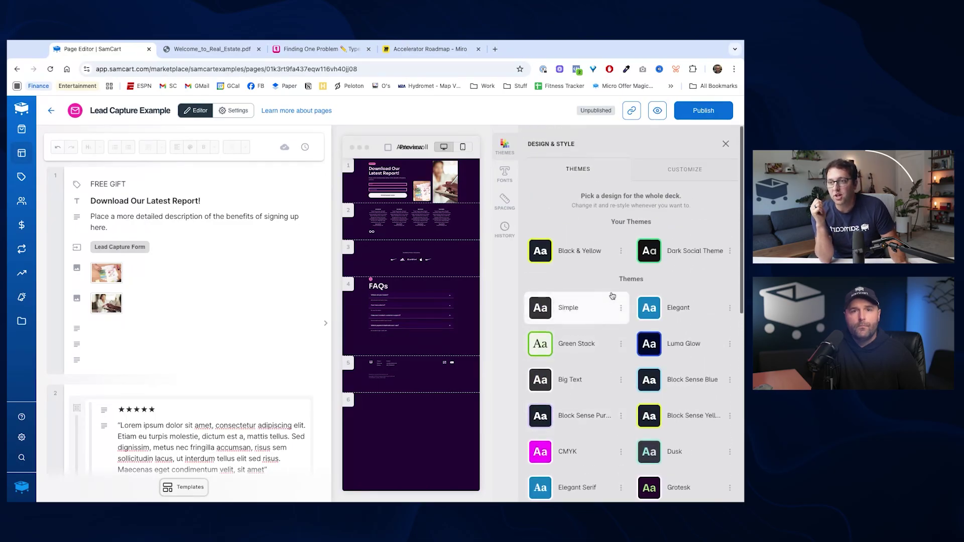
pyautogui.click(551, 254)
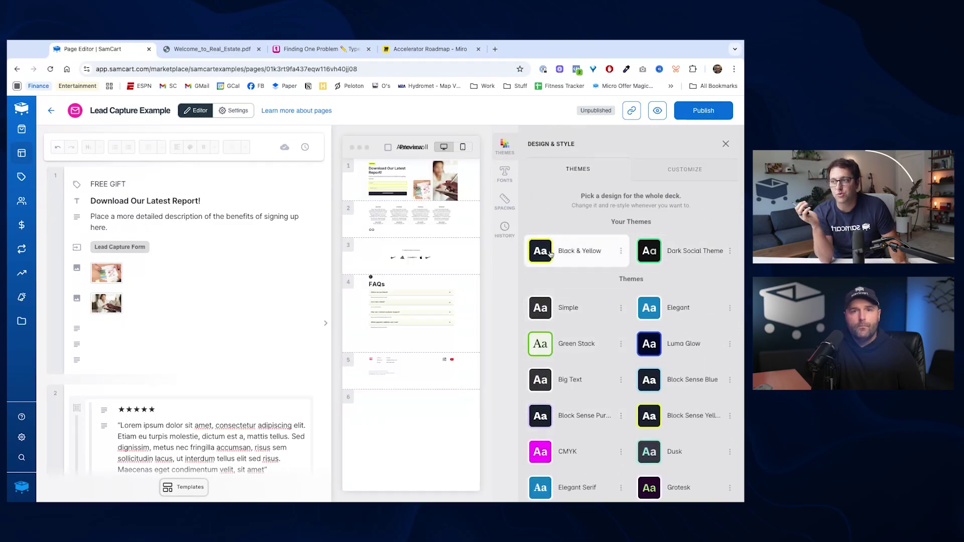
pyautogui.click(476, 257)
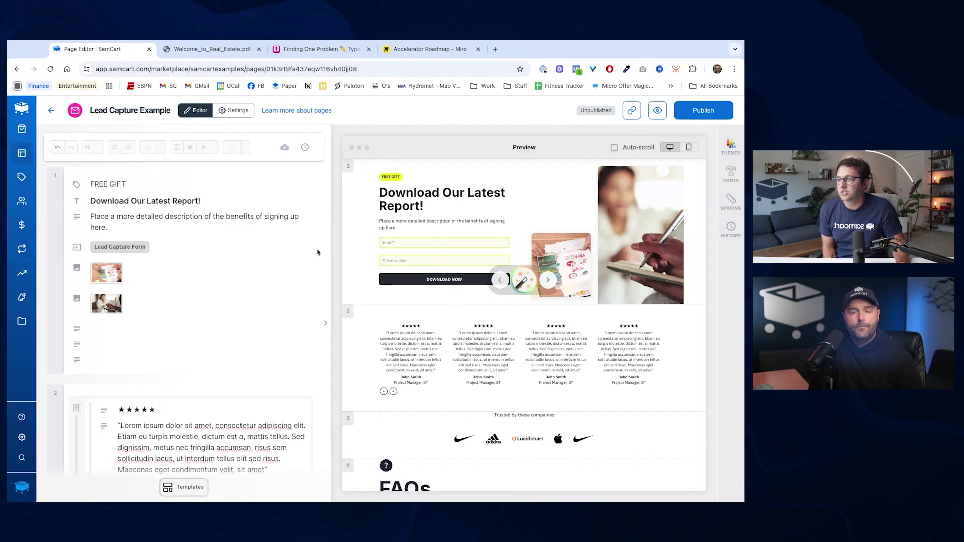
# Retype the hero heading from 'Download Our Latest Report!' to 'Download My Real Estate Report'
pyautogui.click(120, 249)
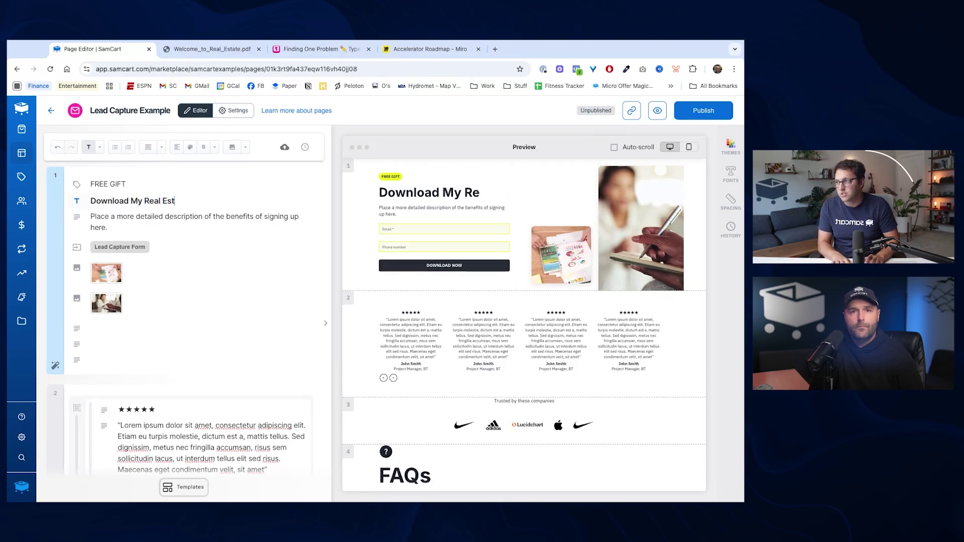
pyautogui.write('al Estate Report')
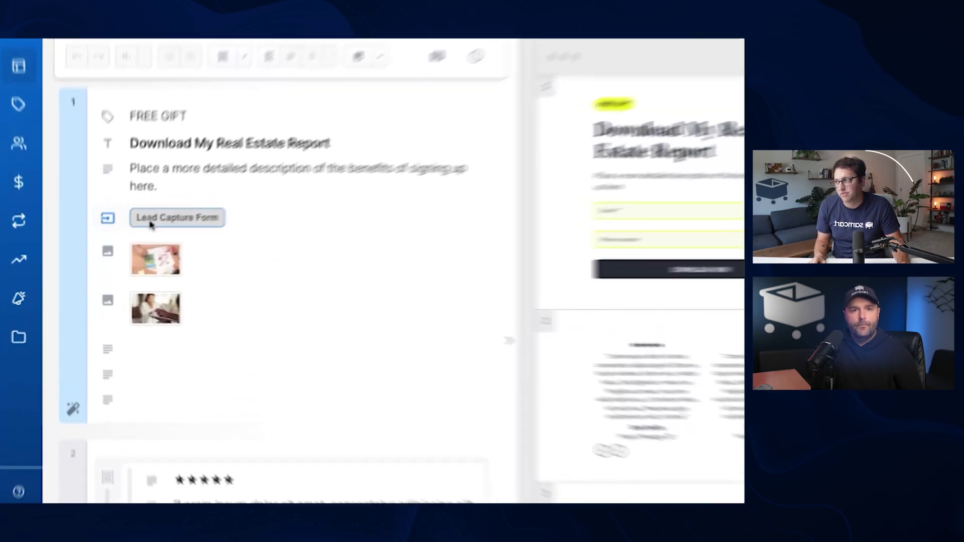
# Remove the Name and Phone number fields so the form asks for email only
pyautogui.click(121, 195)
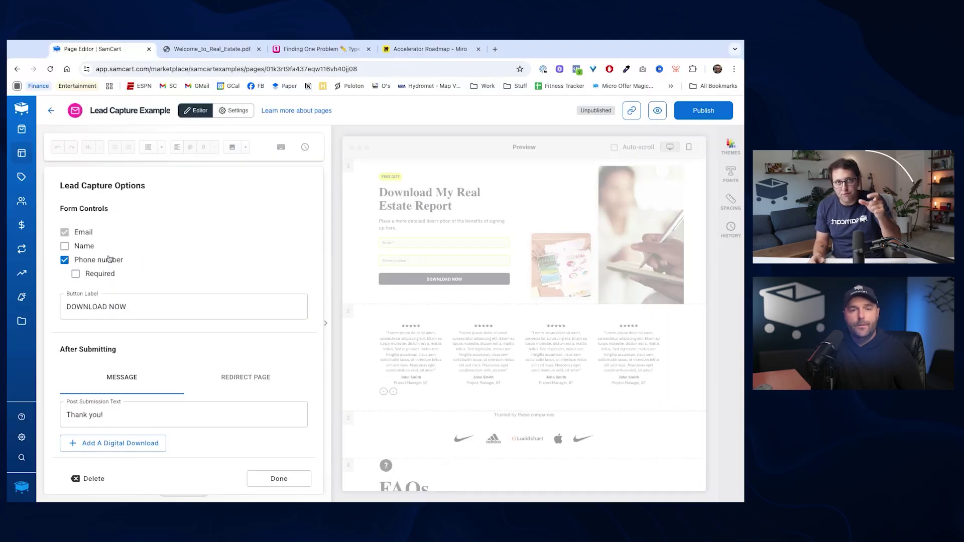
pyautogui.scroll(-1, 100, 256)
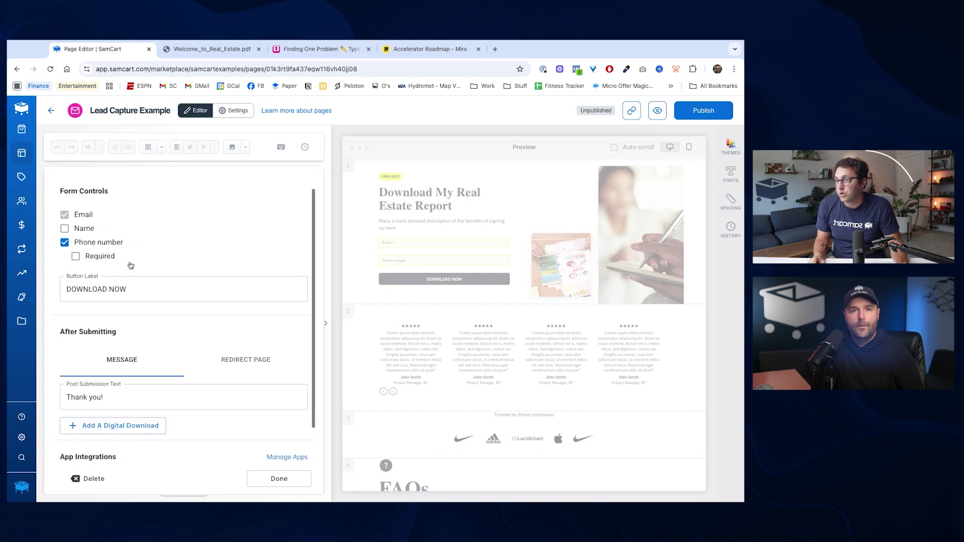
pyautogui.scroll(1, 77, 246)
pyautogui.click(76, 246)
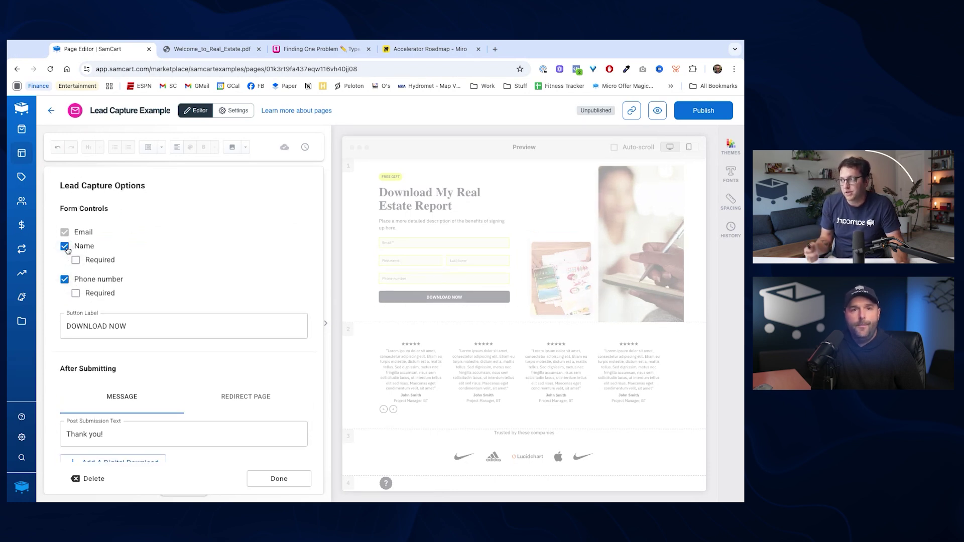
pyautogui.click(65, 247)
pyautogui.click(64, 260)
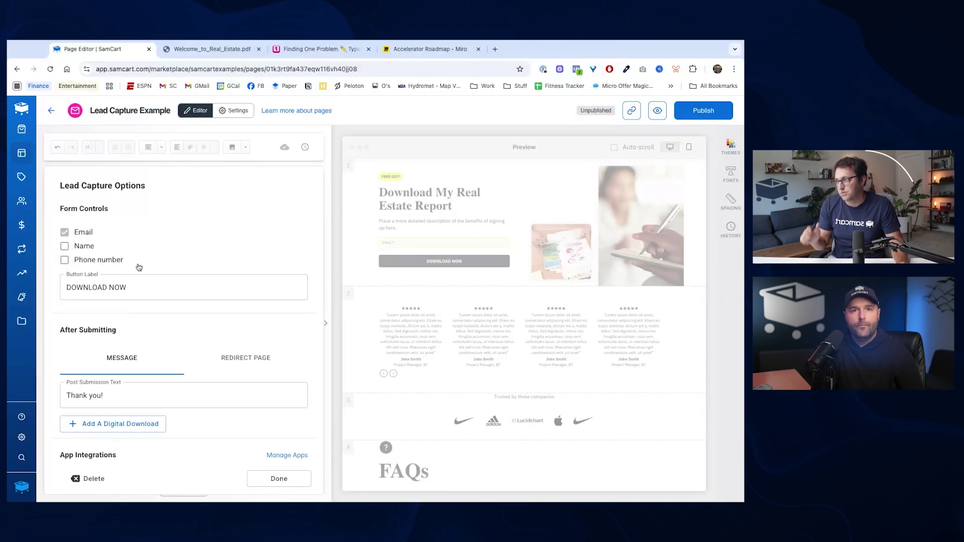
# Set the post-submission text to 'Thank you for downloading!' and review the redirect option
pyautogui.scroll(-1, 151, 281)
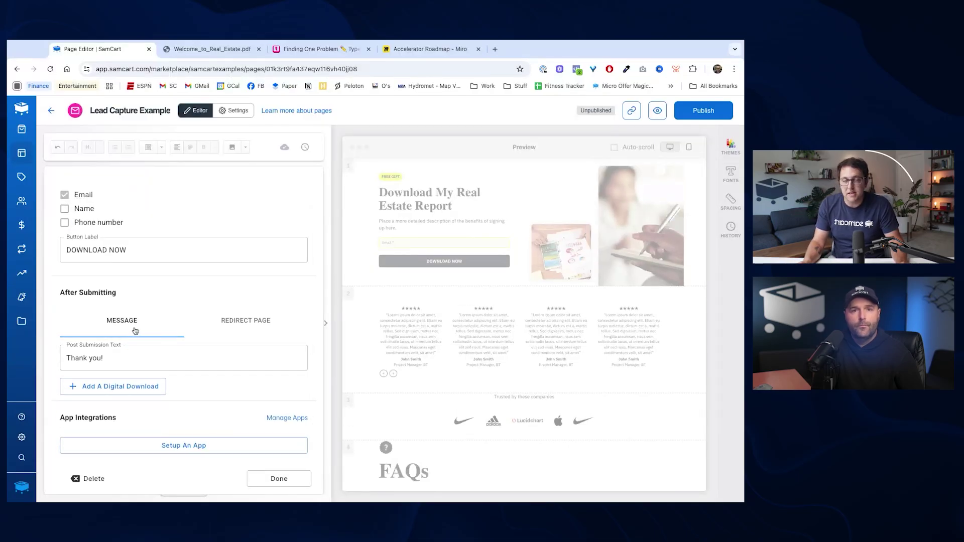
pyautogui.click(119, 357)
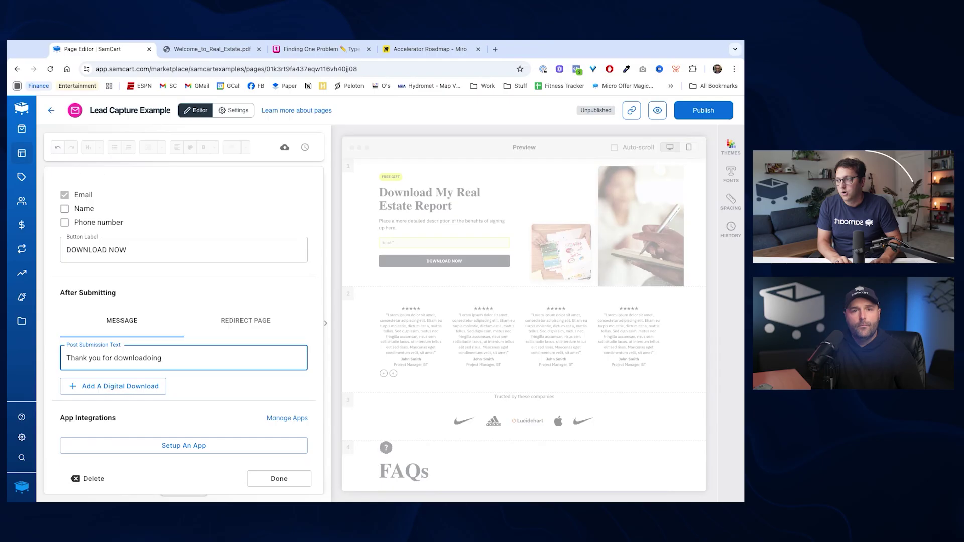
pyautogui.click(269, 322)
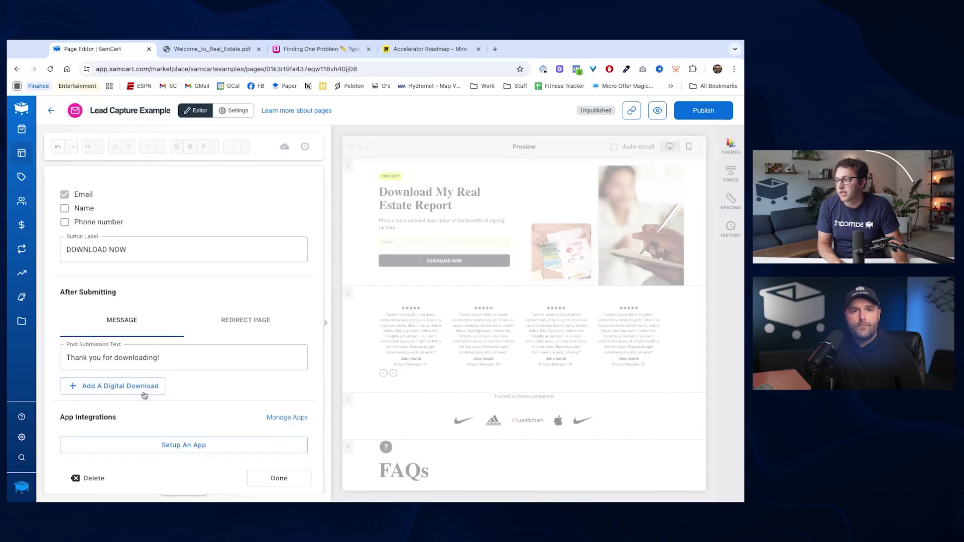
# Upload Welcome_to_Real_Estate.pdf as the form's digital download file
pyautogui.click(113, 386)
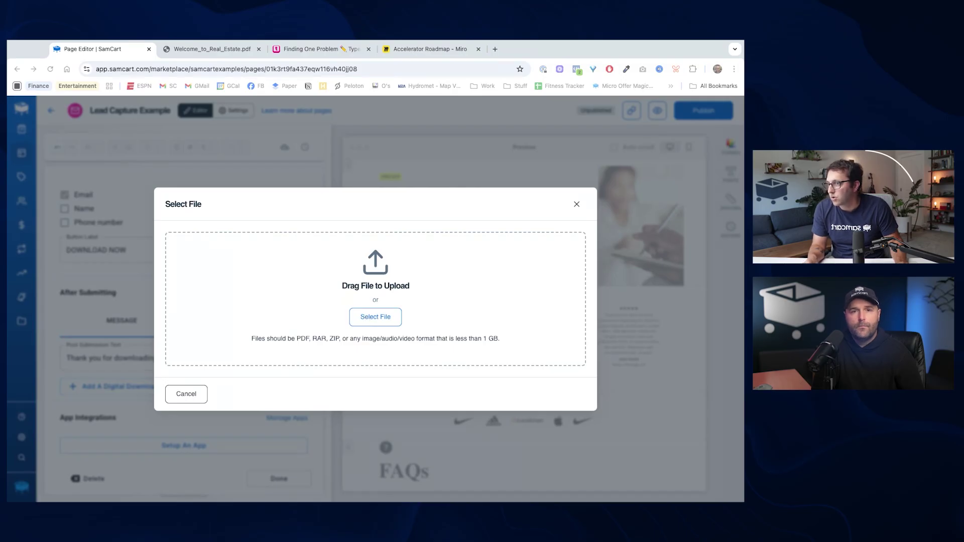
pyautogui.click(589, 407)
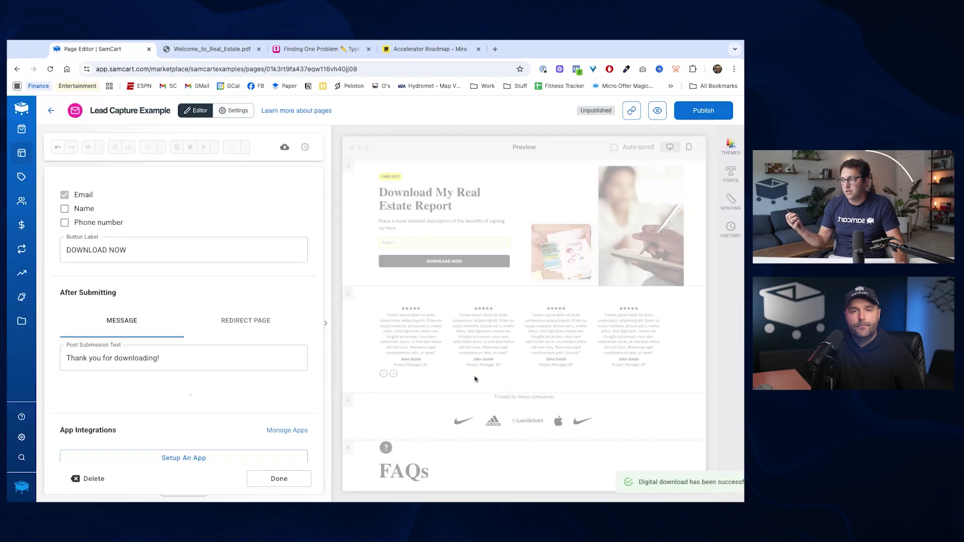
pyautogui.scroll(-1, 181, 383)
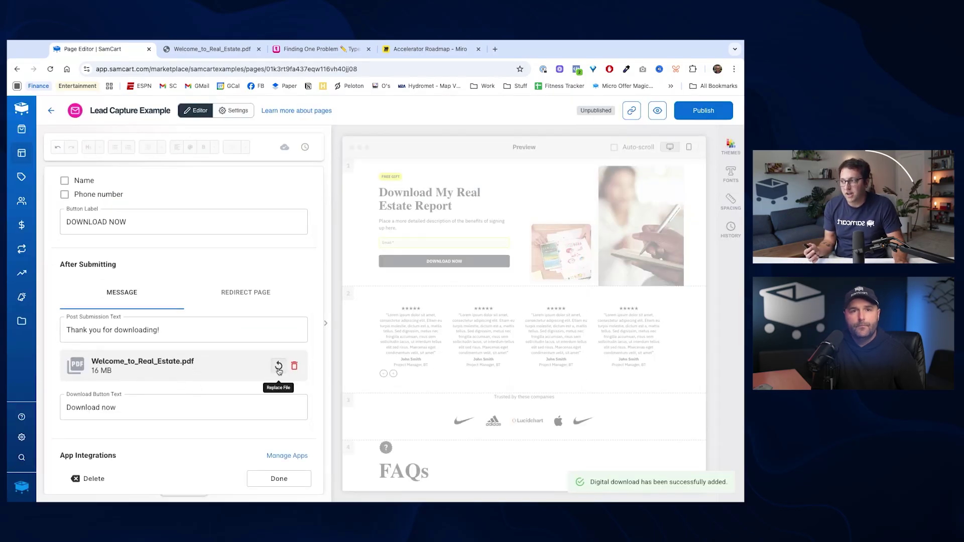
pyautogui.scroll(-1, 232, 369)
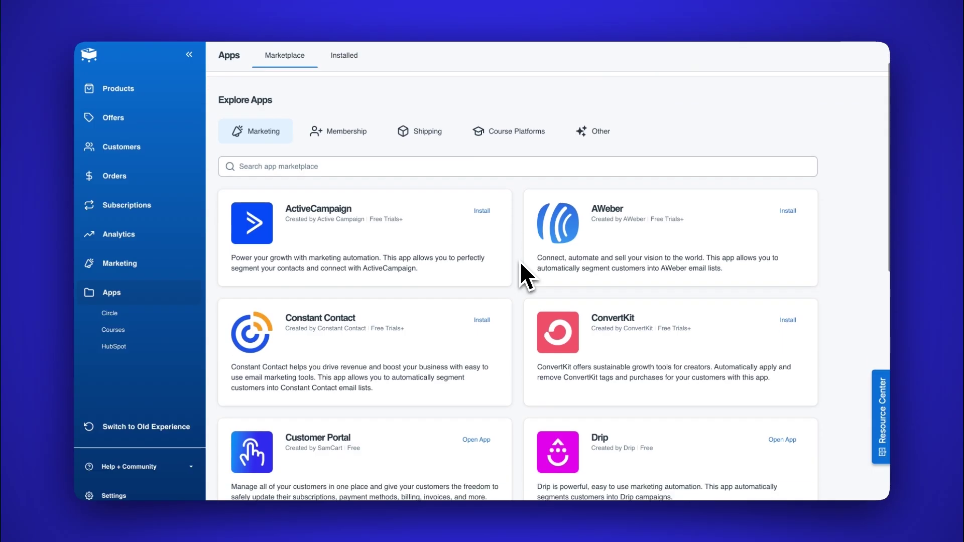
# Start an app integration for the form and search the app marketplace for 'hubsp'
pyautogui.scroll(-5, 520, 264)
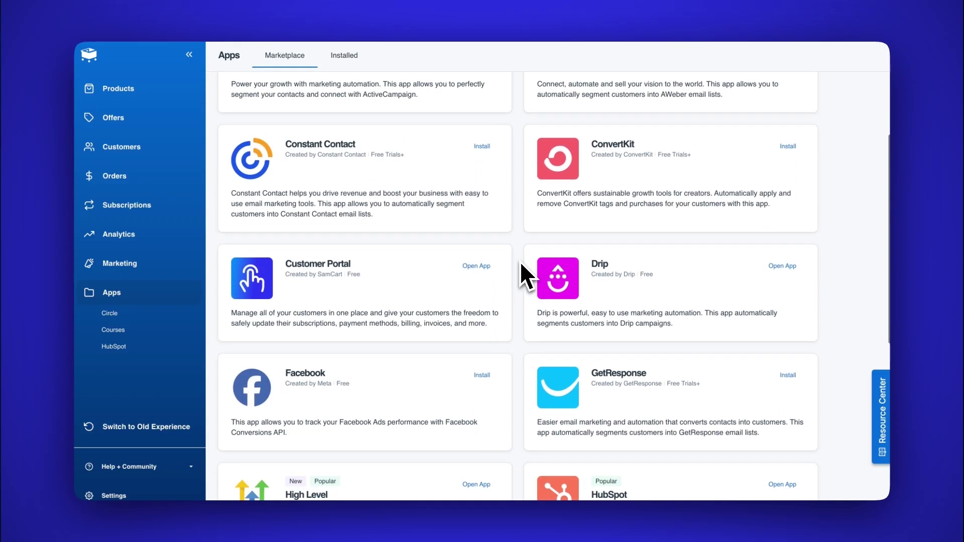
pyautogui.scroll(-5, 521, 264)
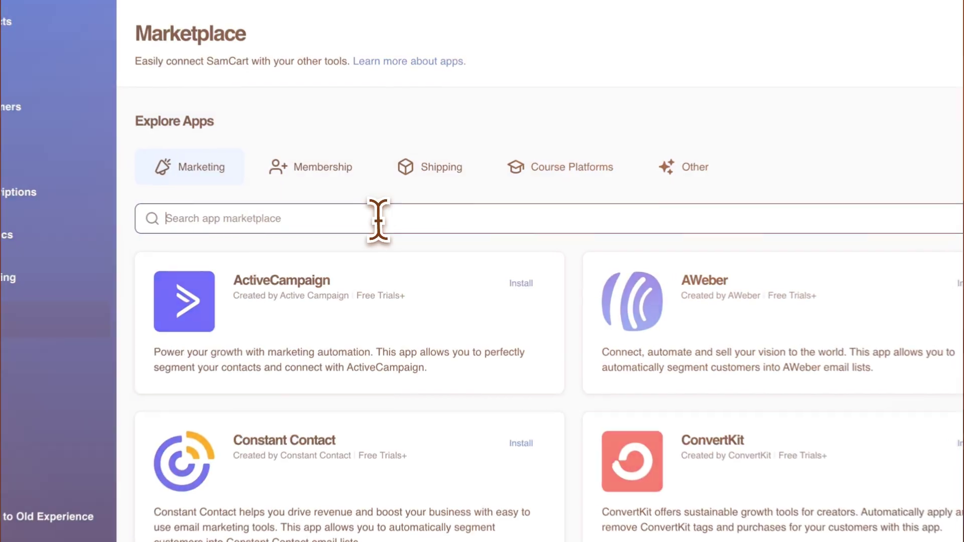
pyautogui.click(377, 218)
pyautogui.write('hubsp')
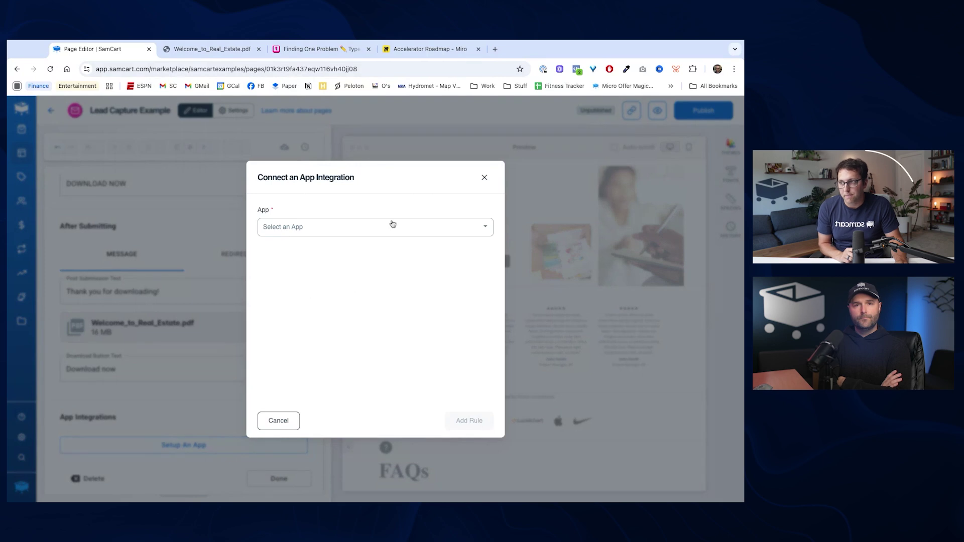
# Save a MailChimp 'Add To List' rule that sends sign-ups to the SamCart Examples list
pyautogui.click(392, 224)
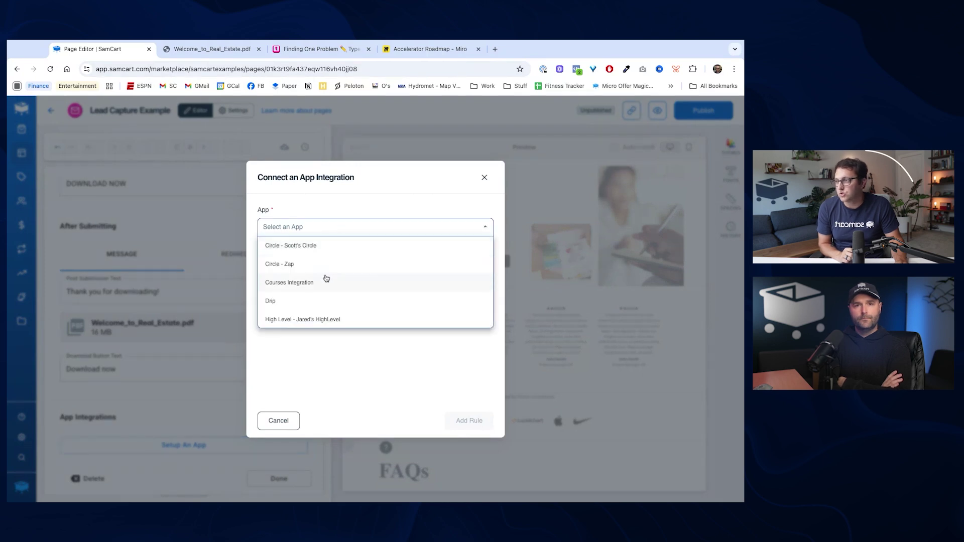
pyautogui.scroll(-3, 326, 279)
pyautogui.scroll(-2, 345, 265)
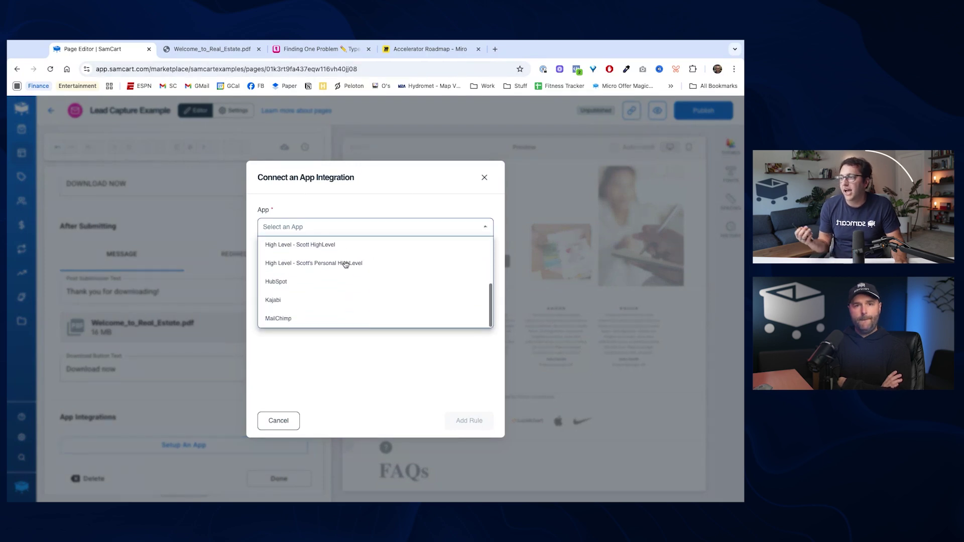
pyautogui.click(298, 324)
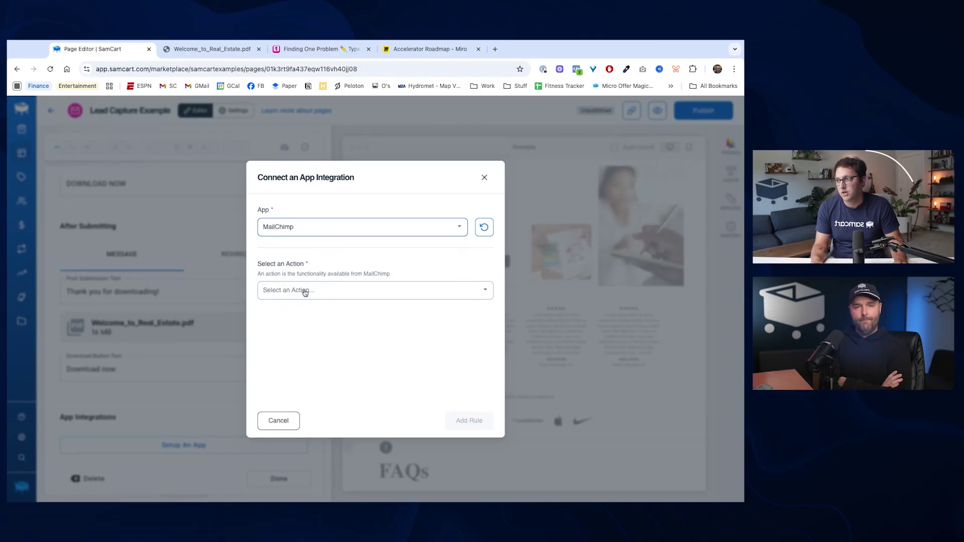
pyautogui.click(304, 293)
pyautogui.click(298, 310)
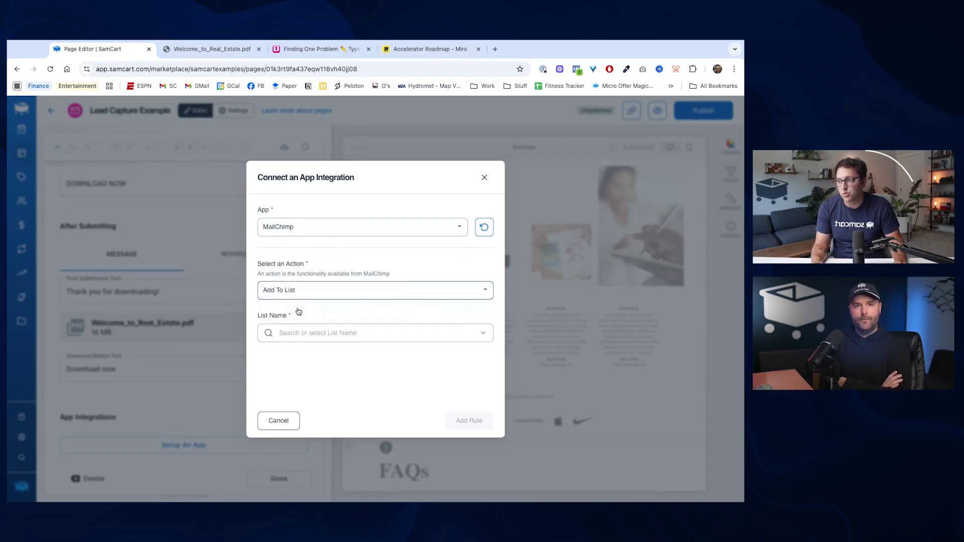
pyautogui.click(309, 331)
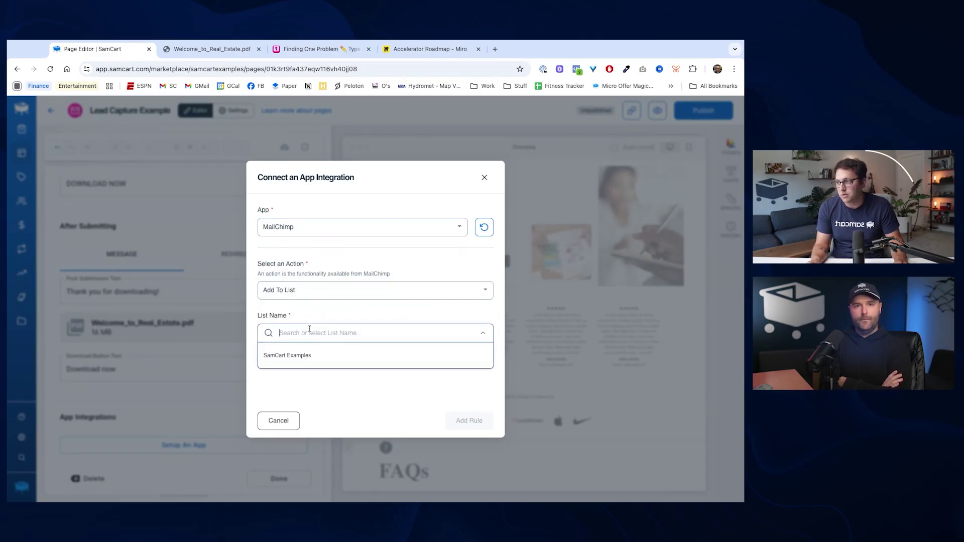
pyautogui.click(310, 355)
pyautogui.click(350, 335)
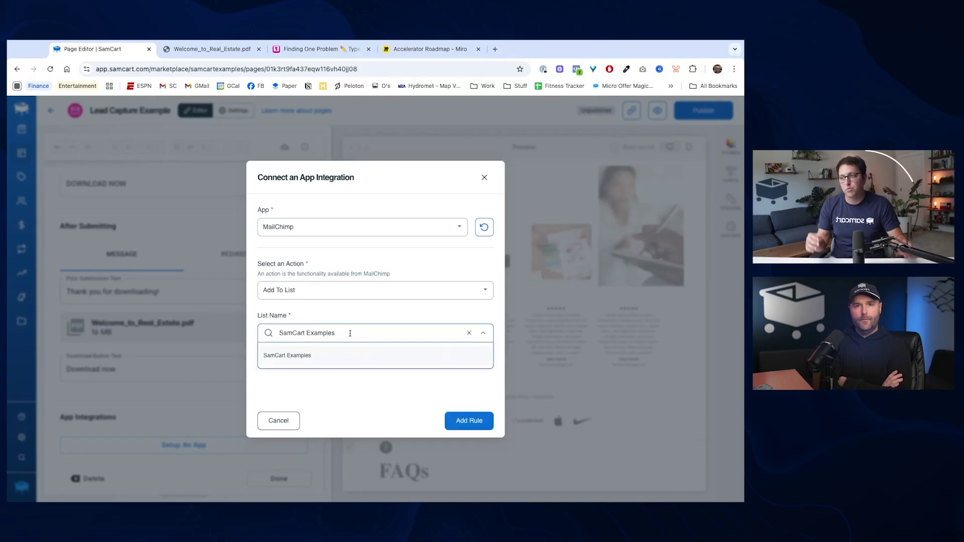
pyautogui.click(363, 405)
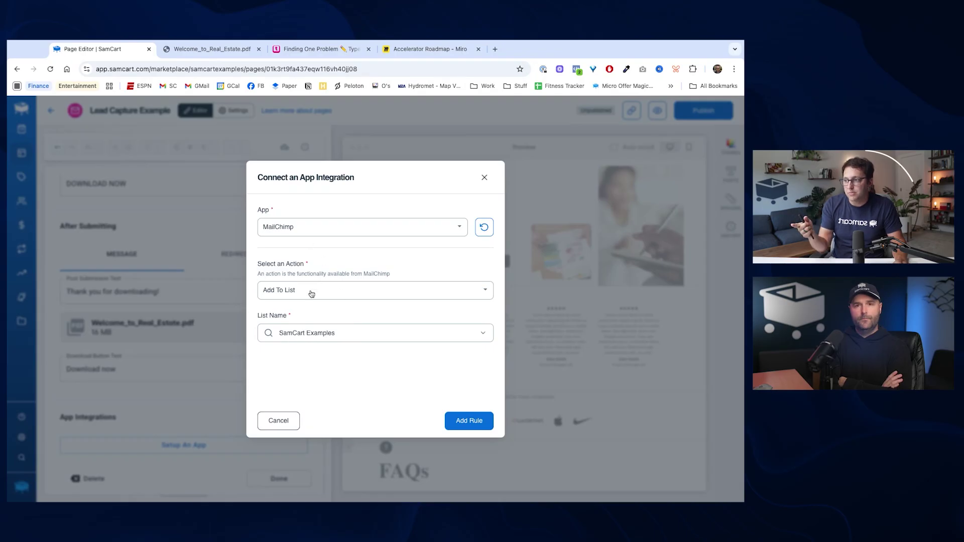
pyautogui.click(472, 425)
# Scroll down the lead capture page editor
pyautogui.scroll(-1, 232, 405)
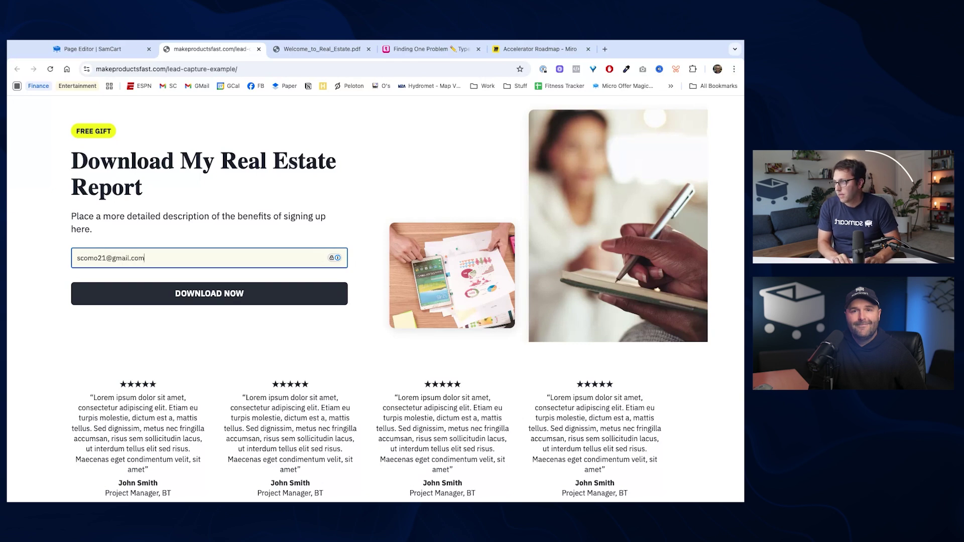
# Submit the test email on the live form and use Download now to get the report PDF
pyautogui.click(184, 309)
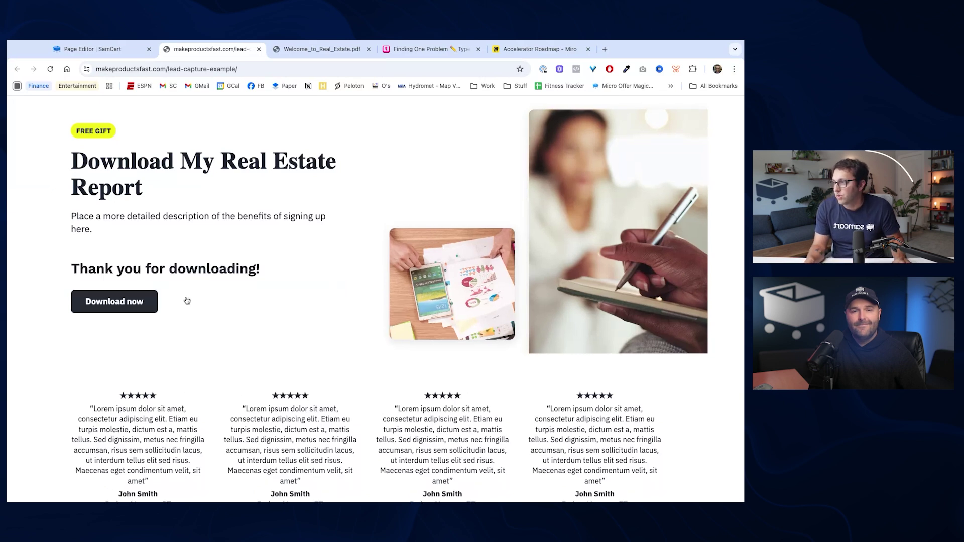
pyautogui.moveTo(129, 271); pyautogui.dragTo(199, 271)
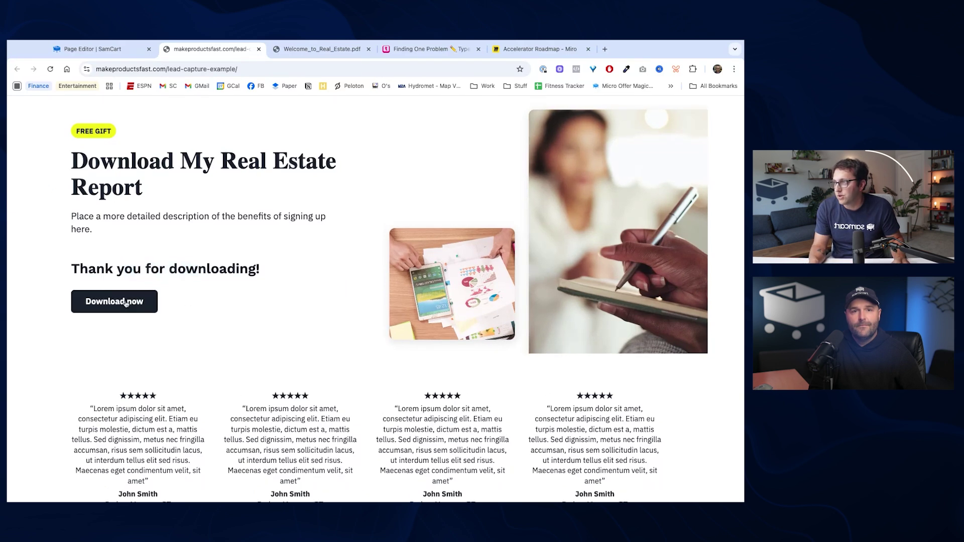
pyautogui.click(125, 303)
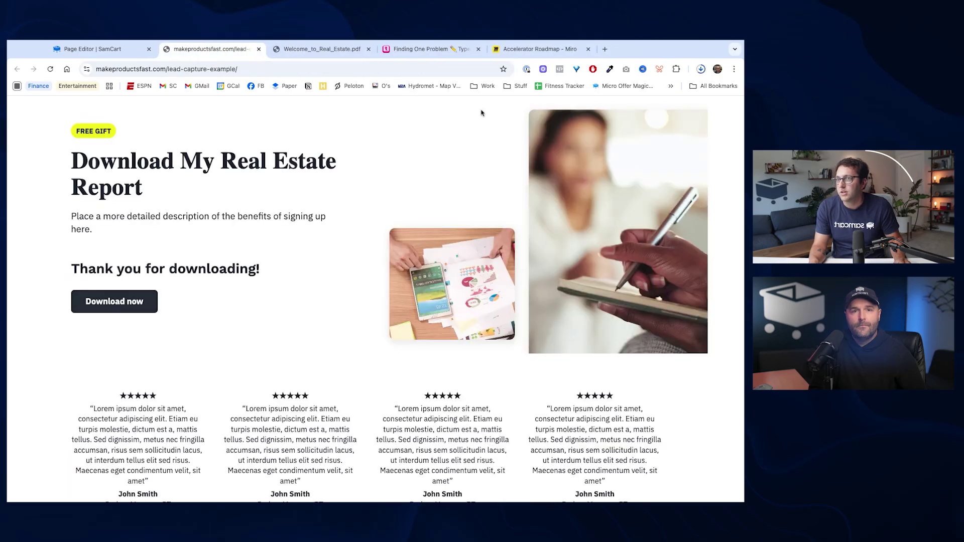
# Open the downloaded Welcome_to_Real_Estate PDF and scroll from the cover to page 4
pyautogui.click(700, 70)
pyautogui.click(647, 98)
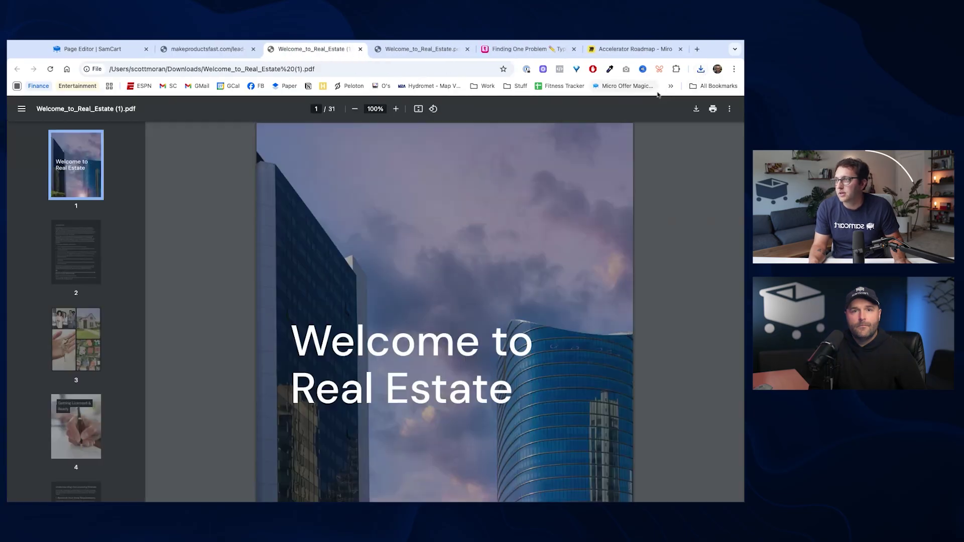
pyautogui.scroll(-10, 464, 208)
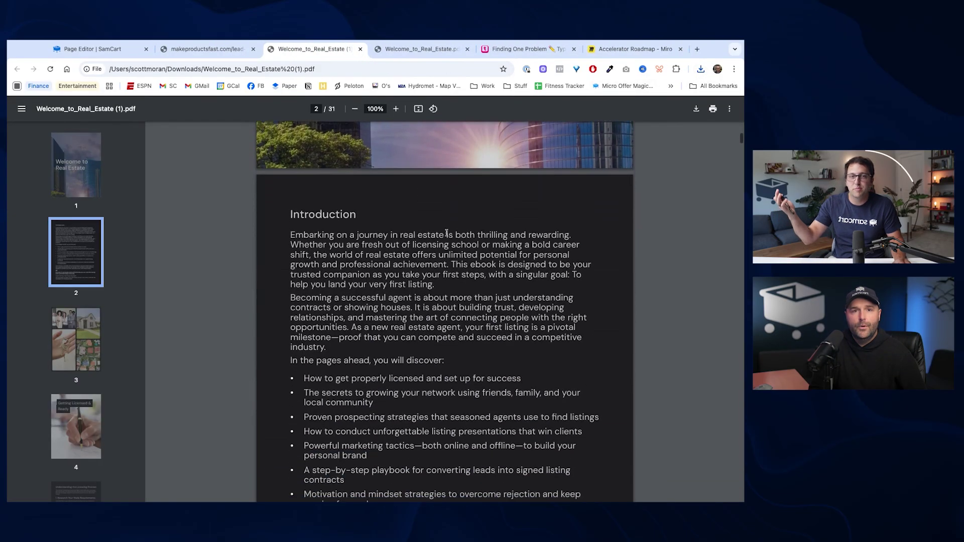
pyautogui.scroll(-1, 447, 233)
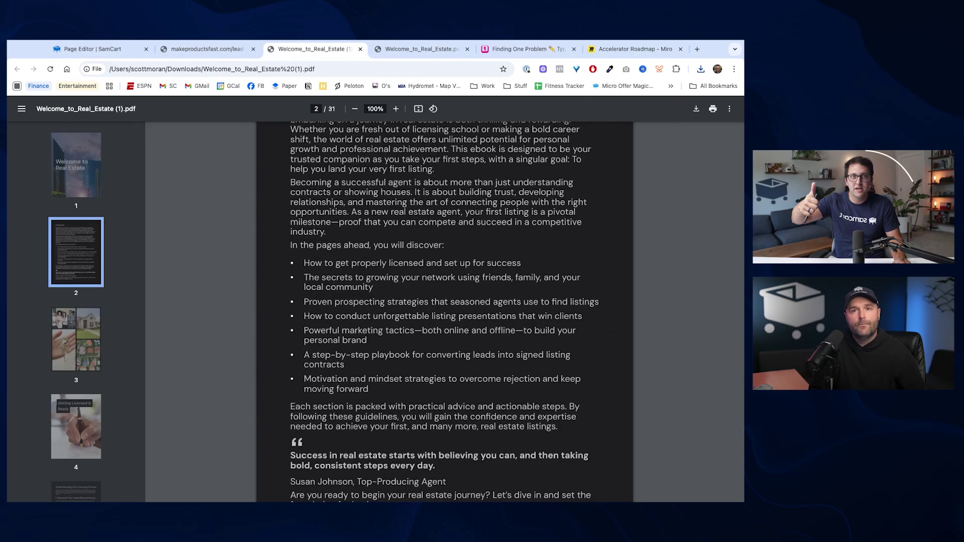
pyautogui.scroll(-10, 445, 311)
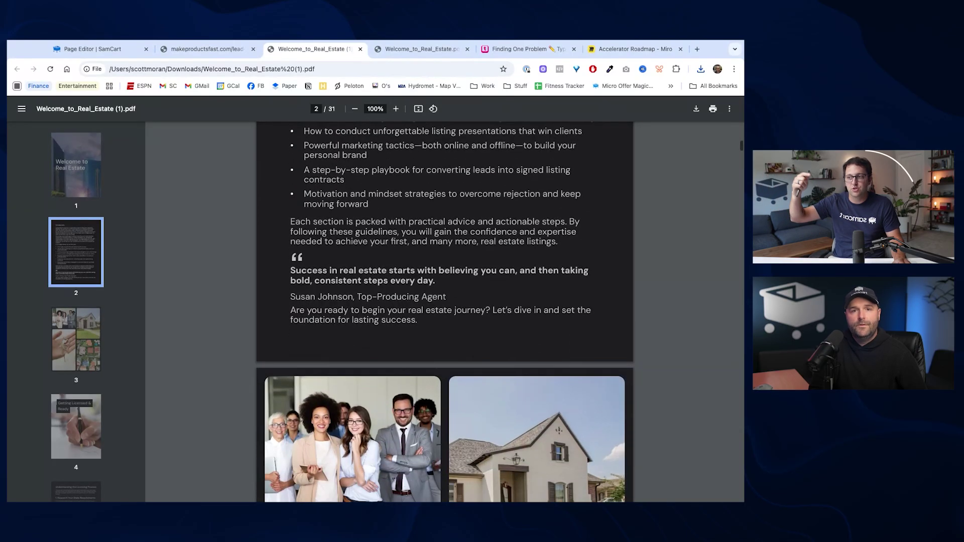
pyautogui.scroll(-10, 445, 311)
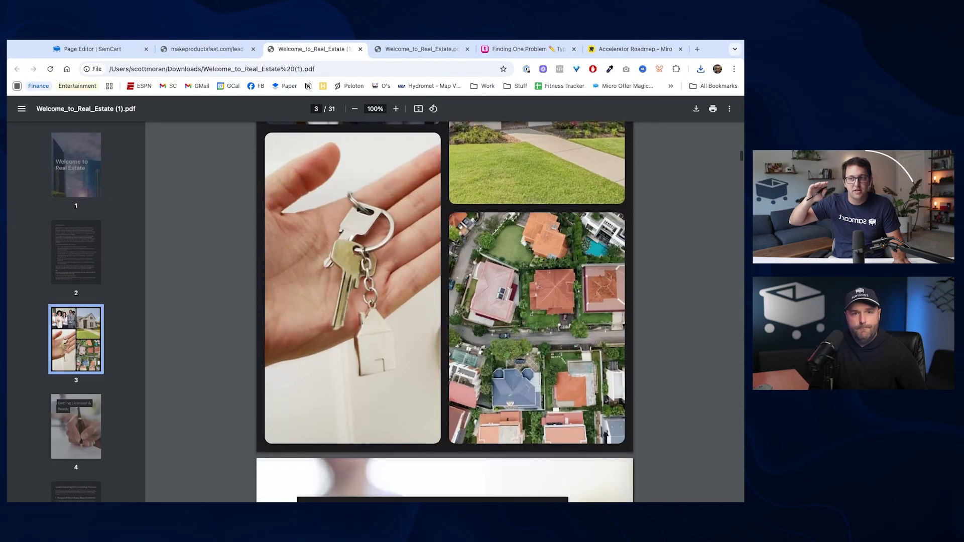
pyautogui.scroll(-5, 444, 311)
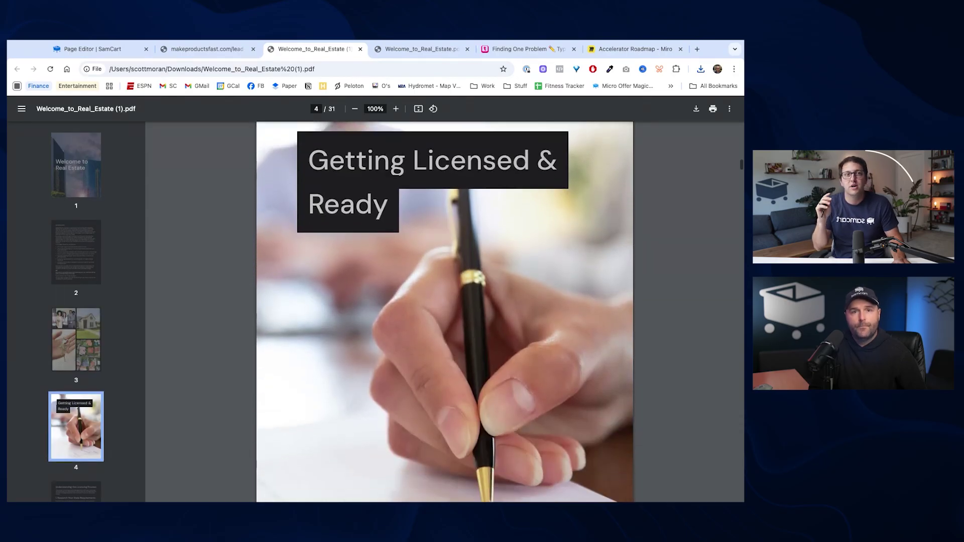